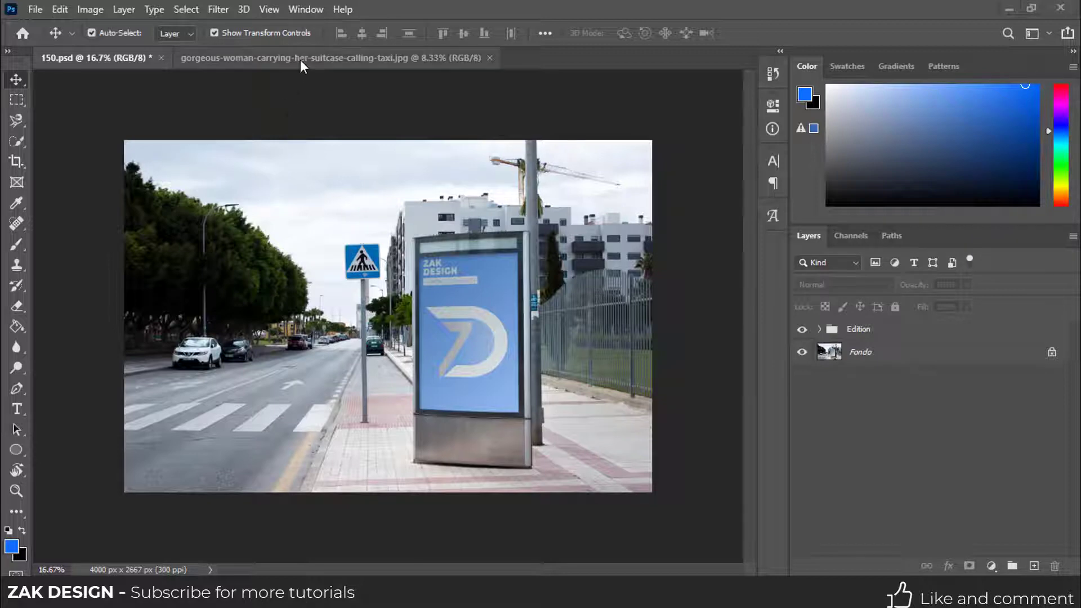
{"action": "left_click", "coordinate": [299, 59]}
{"action": "left_click", "coordinate": [127, 60]}
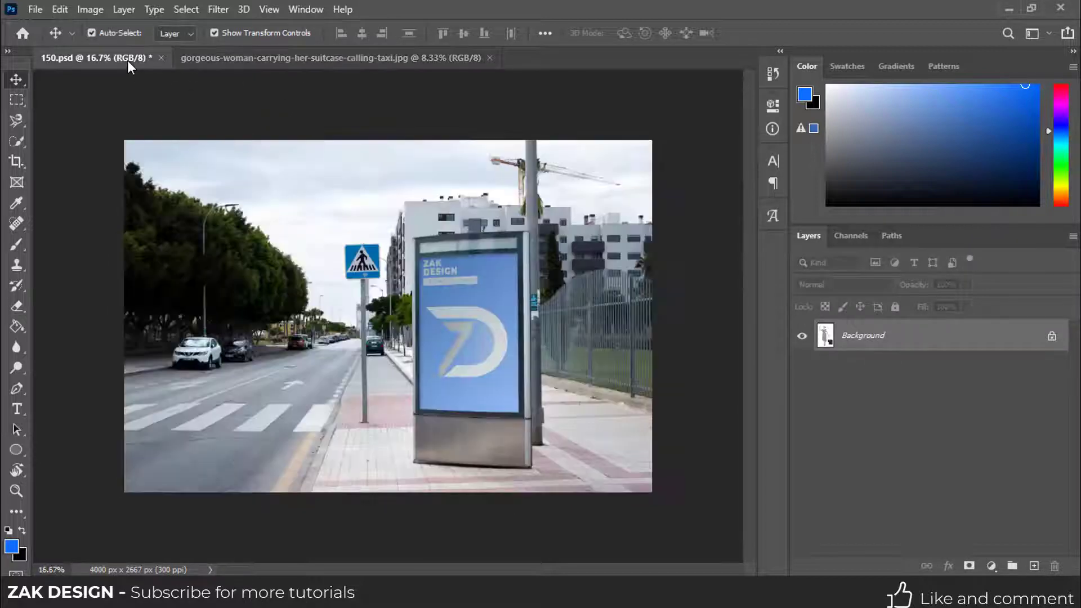
{"action": "left_click", "coordinate": [252, 62]}
{"action": "left_click", "coordinate": [124, 62]}
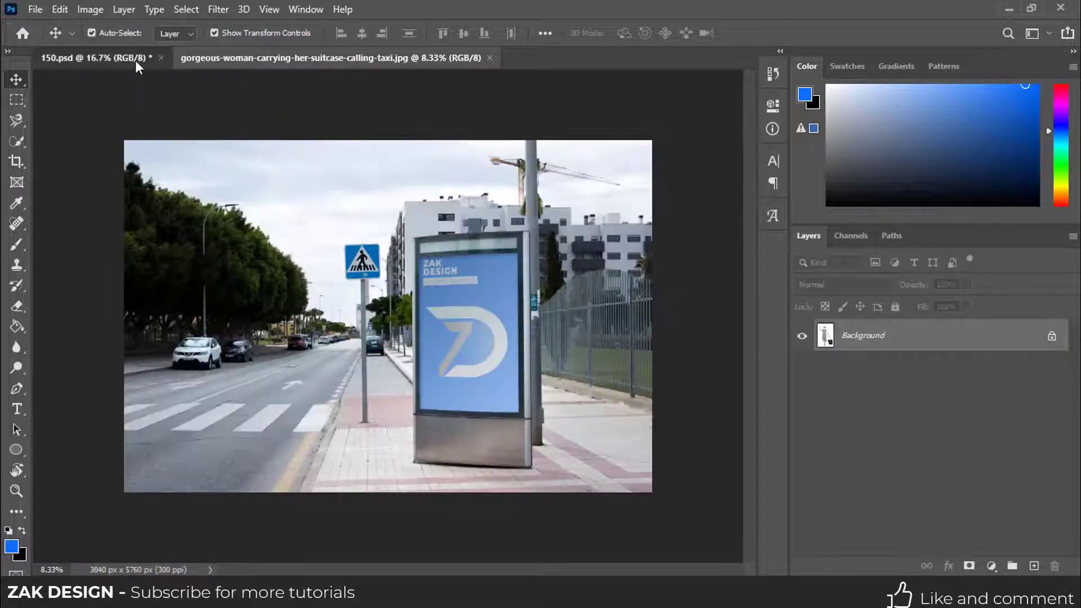
Copy the photo of the woman with the suitcase into the 150.psd street scene as a new layer
{"action": "left_click", "coordinate": [218, 55]}
{"action": "left_click_drag", "start_coordinate": [317, 131], "coordinate": [452, 112]}
{"action": "left_click_drag", "start_coordinate": [468, 221], "coordinate": [289, 295]}
{"action": "left_click_drag", "start_coordinate": [428, 116], "coordinate": [315, 58]}
{"action": "left_click", "coordinate": [113, 57]}
Scale the woman photo to 34.46% and place it over the street just beside the billboard
{"action": "left_click_drag", "start_coordinate": [615, 93], "coordinate": [387, 434]}
{"action": "left_click_drag", "start_coordinate": [256, 485], "coordinate": [265, 159]}
{"action": "left_click_drag", "start_coordinate": [176, 150], "coordinate": [273, 358]}
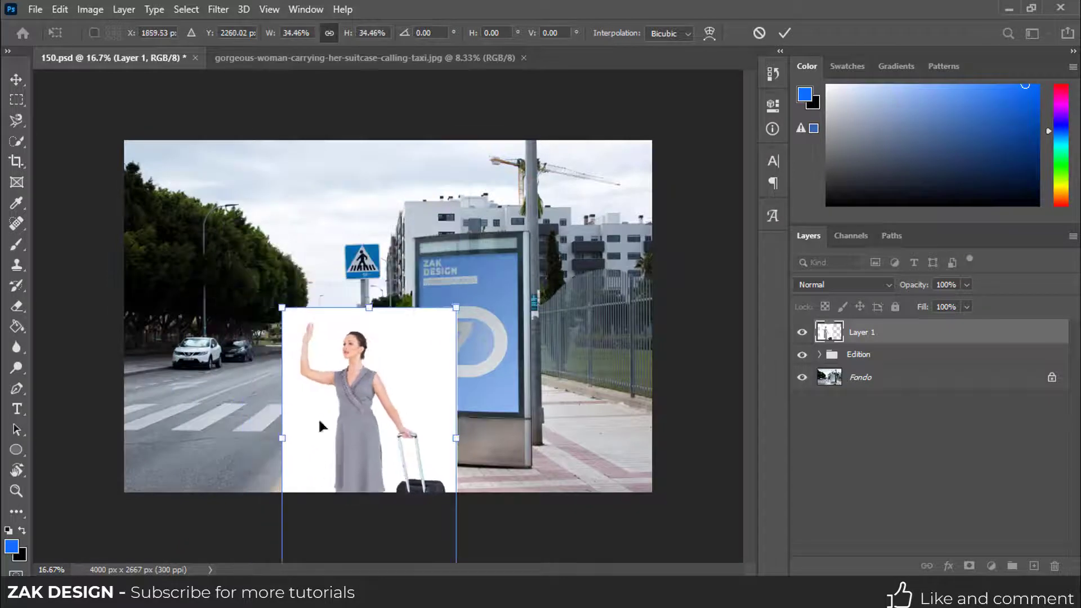
{"action": "left_click_drag", "start_coordinate": [321, 425], "coordinate": [271, 332]}
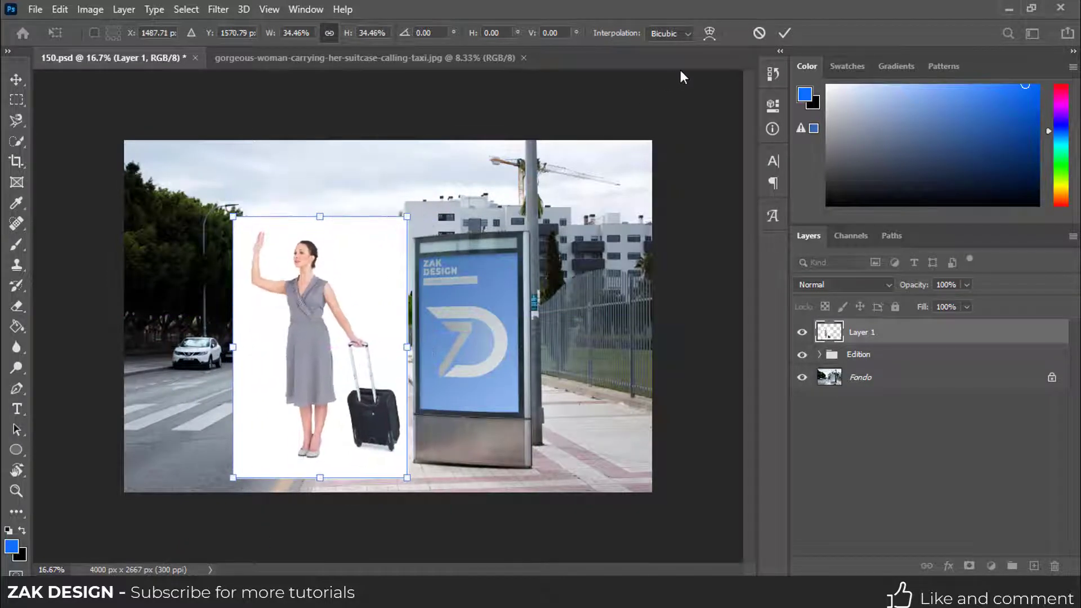
{"action": "left_click", "coordinate": [784, 33]}
Select the subject on Layer 1 and mask out the white background around the woman and suitcase
{"action": "scroll", "coordinate": [302, 374], "scroll_direction": "up", "scroll_amount": 2}
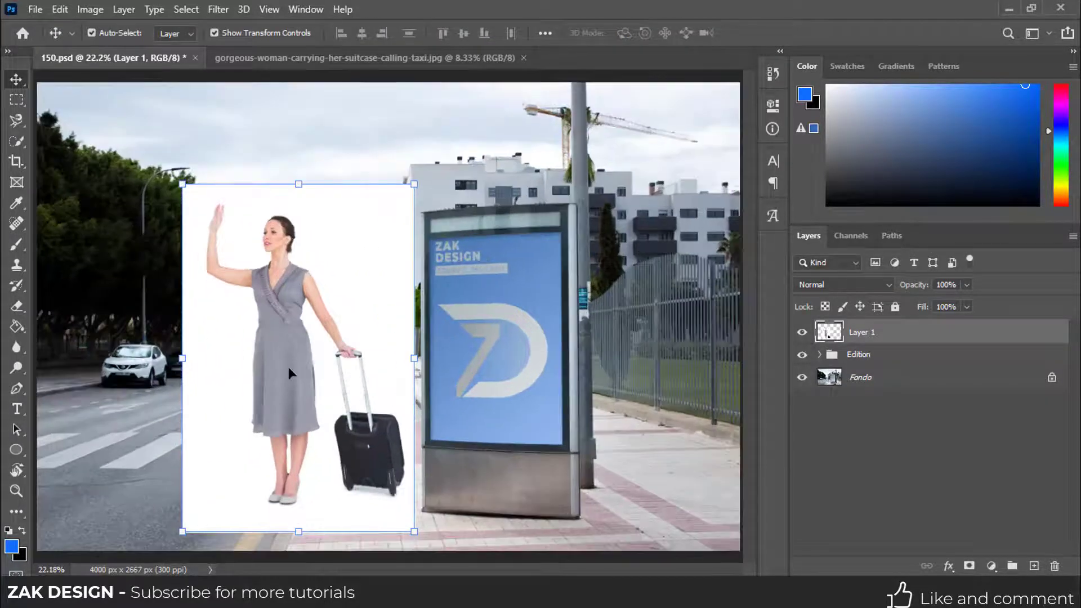
{"action": "left_click", "coordinate": [182, 10]}
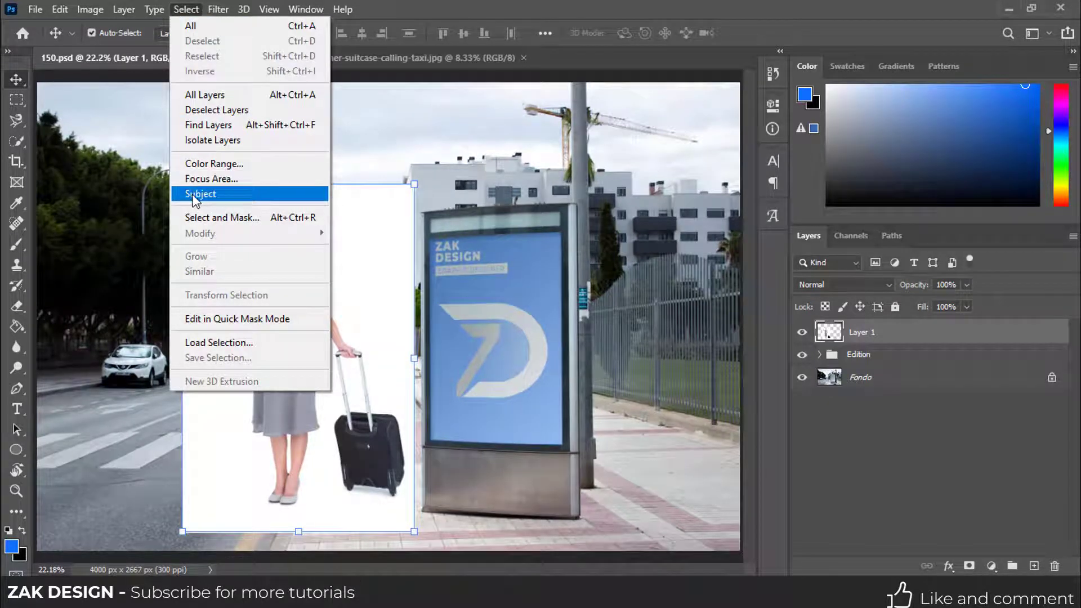
{"action": "left_click", "coordinate": [212, 194]}
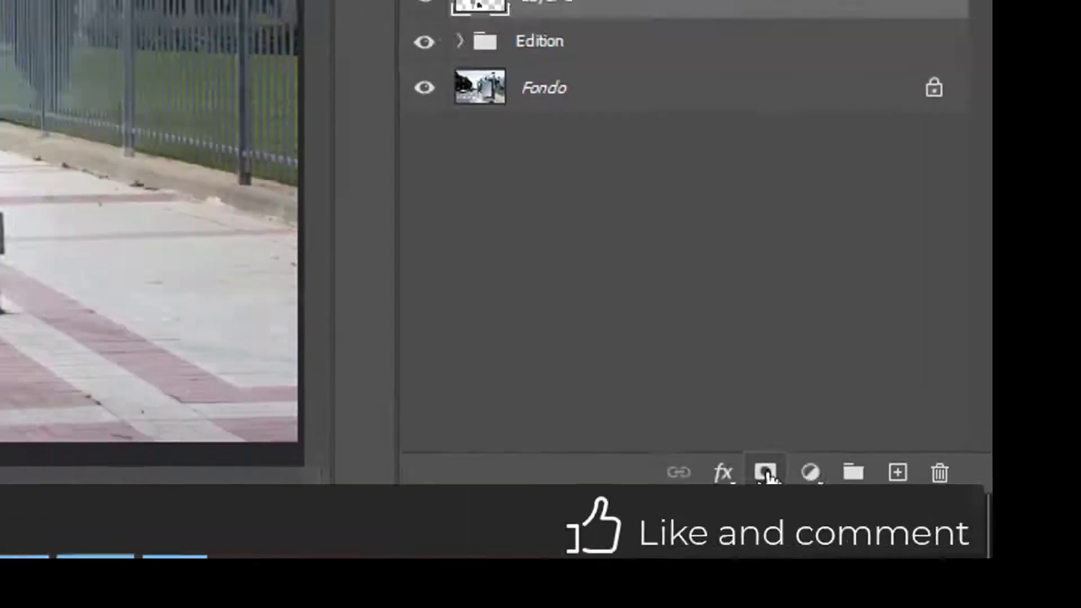
{"action": "left_click", "coordinate": [767, 473]}
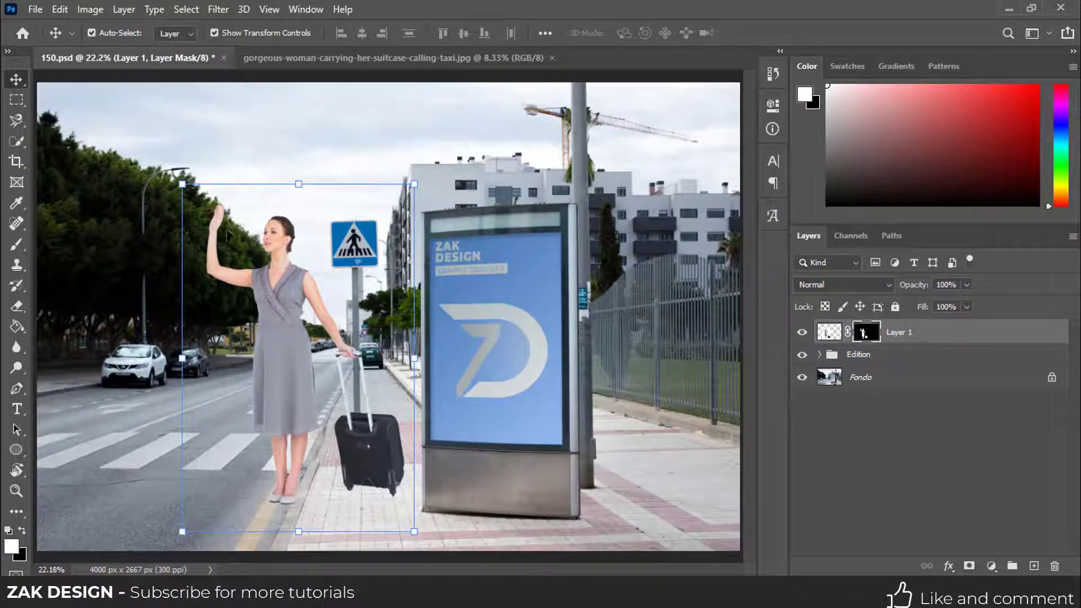
Trace a closed Pen path around the white gap between the fingers of the woman's raised hand
{"action": "scroll", "coordinate": [219, 211], "scroll_direction": "up", "scroll_amount": 10}
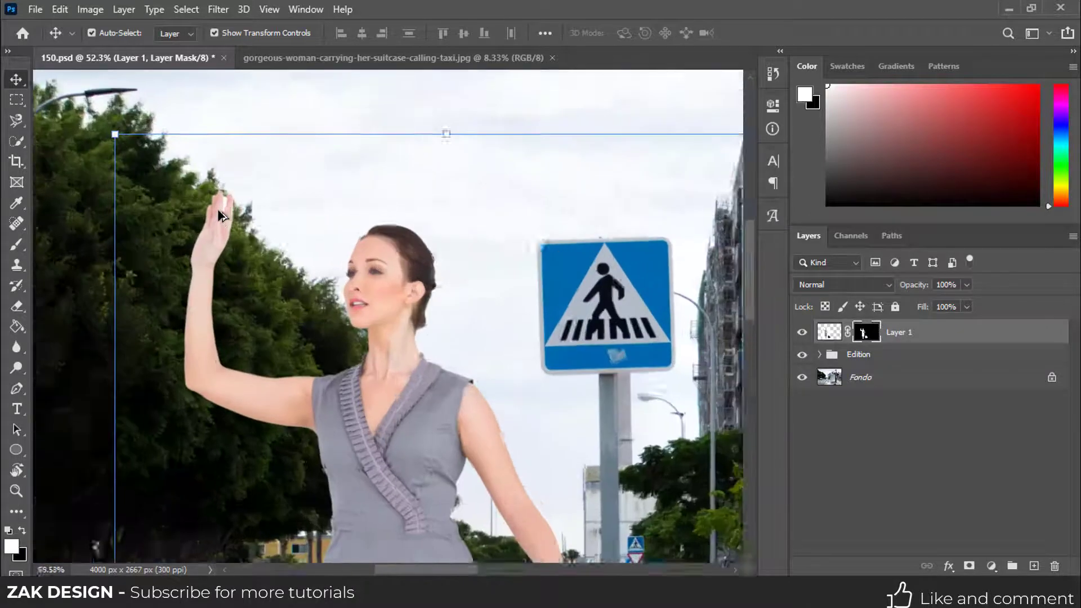
{"action": "scroll", "coordinate": [228, 206], "scroll_direction": "up", "scroll_amount": 3}
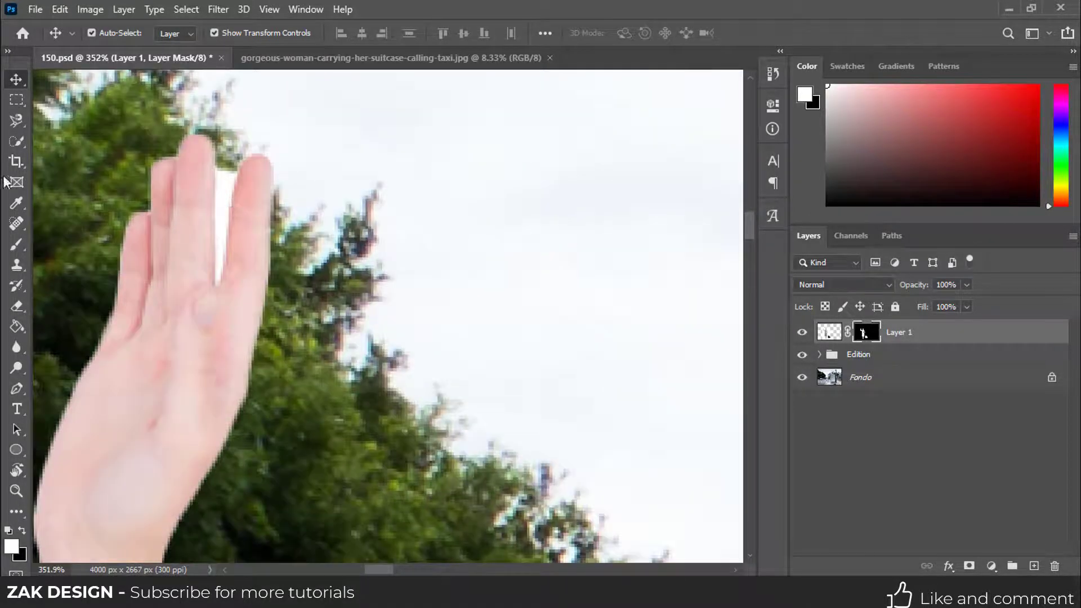
{"action": "key", "text": "p"}
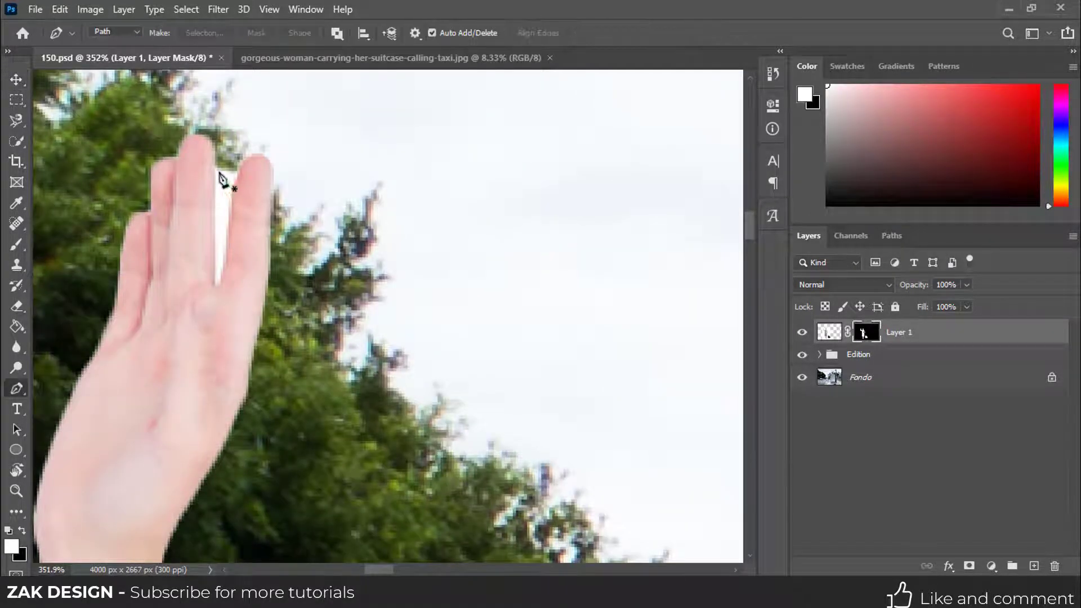
{"action": "left_click", "coordinate": [217, 168]}
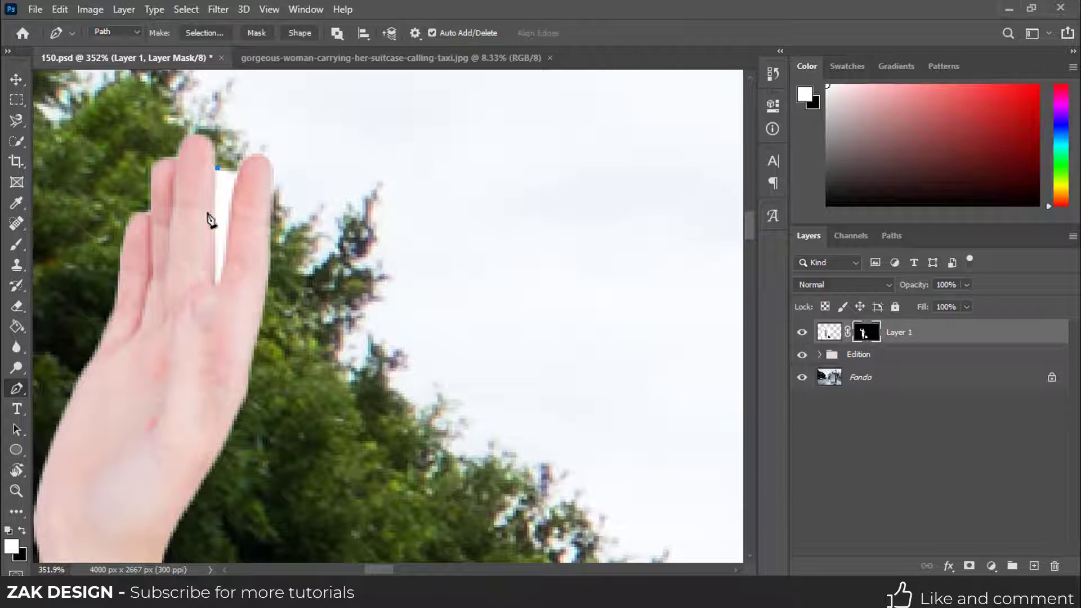
{"action": "left_click", "coordinate": [215, 288]}
{"action": "left_click_drag", "start_coordinate": [237, 173], "coordinate": [236, 160]}
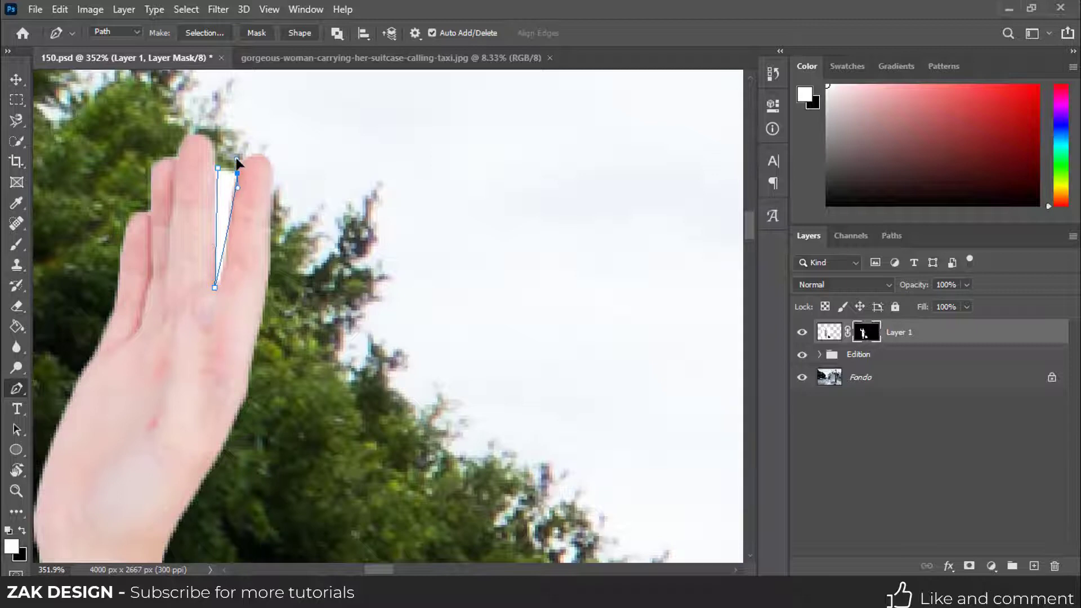
{"action": "key", "text": "ctrl+z"}
{"action": "left_click_drag", "start_coordinate": [226, 251], "coordinate": [231, 218]}
{"action": "left_click", "coordinate": [237, 172]}
{"action": "left_click", "coordinate": [242, 154]}
{"action": "left_click", "coordinate": [218, 167]}
Convert the path to an anti-aliased selection with a 1-pixel feather and cut the white gap out of the layer mask
{"action": "left_click", "coordinate": [203, 33]}
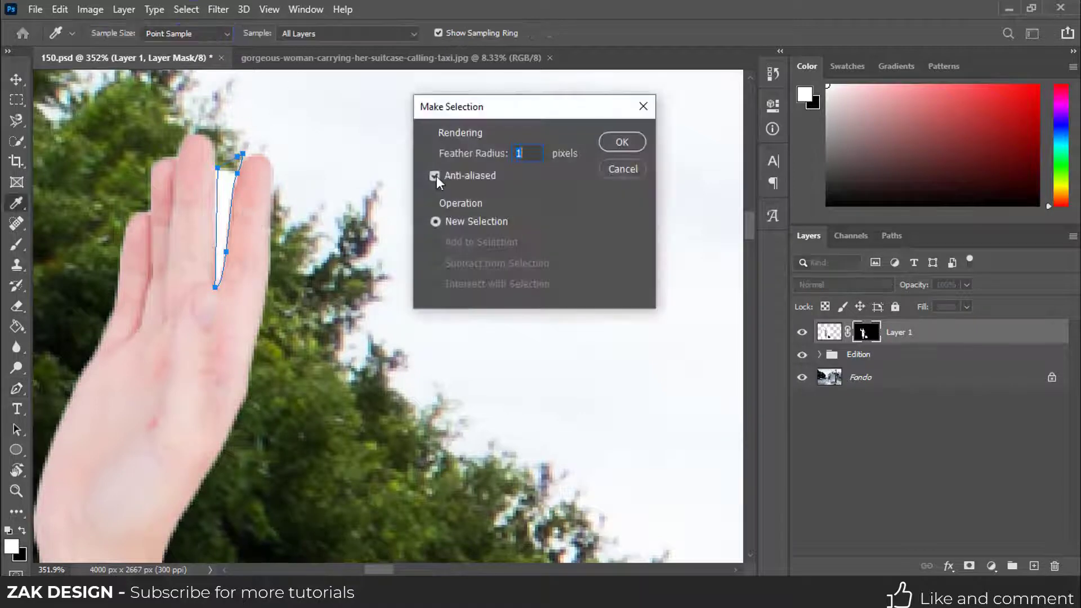
{"action": "left_click", "coordinate": [636, 145]}
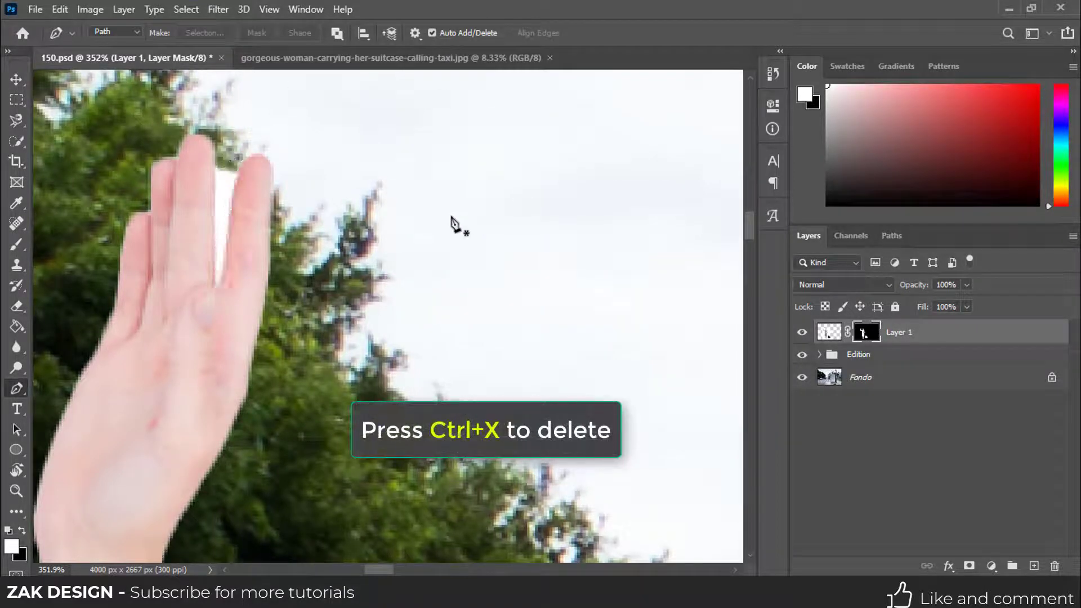
{"action": "key", "text": "ctrl+x"}
Move the woman onto the pavement in front of the billboard and scale her to 97.46%
{"action": "scroll", "coordinate": [335, 208], "scroll_direction": "down", "scroll_amount": 12}
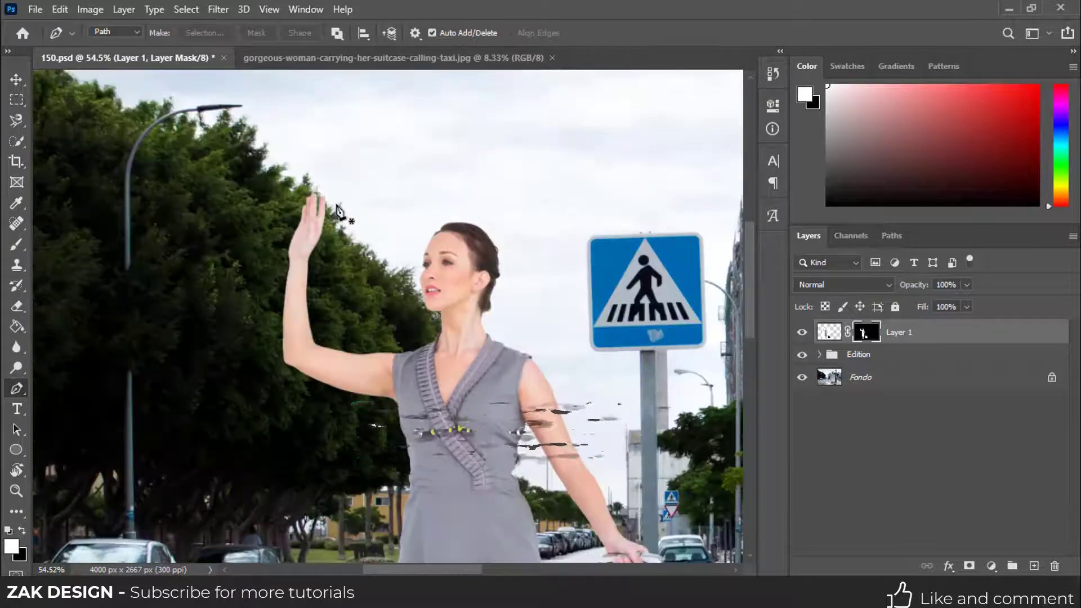
{"action": "scroll", "coordinate": [337, 213], "scroll_direction": "down", "scroll_amount": 4}
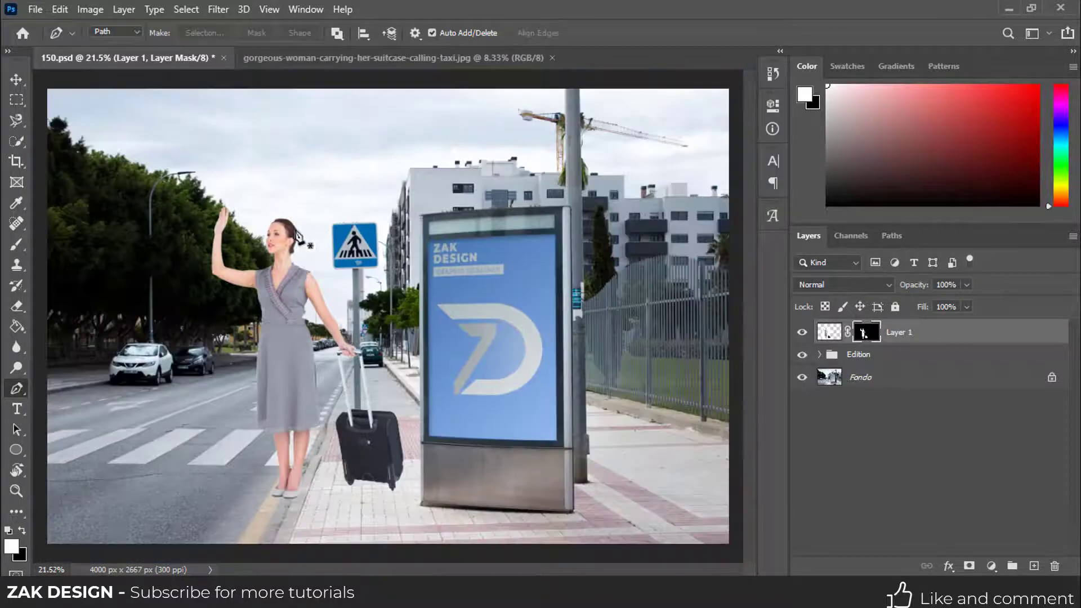
{"action": "left_click", "coordinate": [16, 79]}
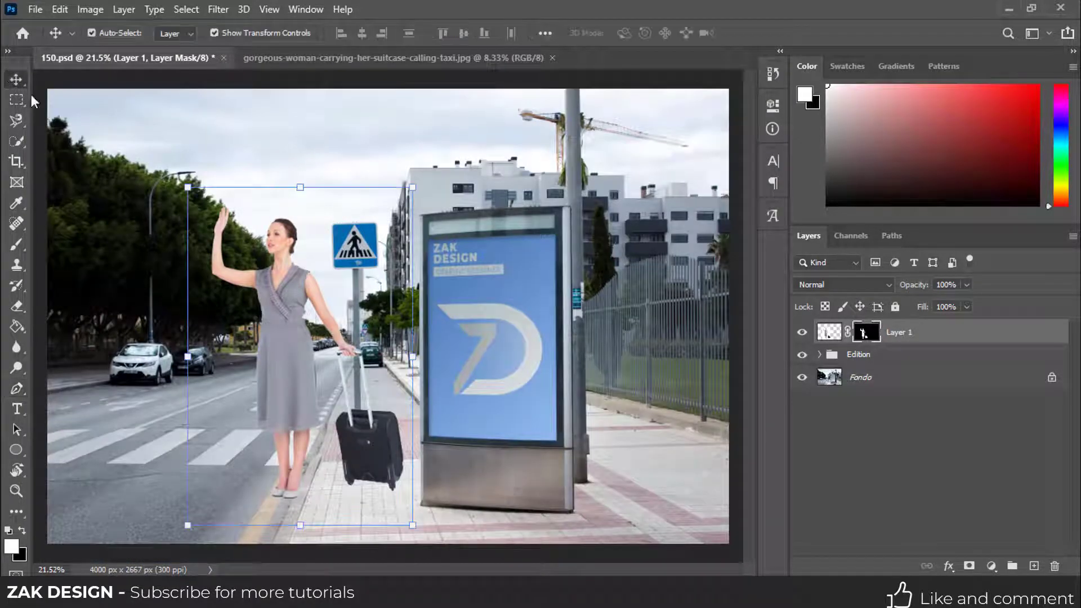
{"action": "left_click_drag", "start_coordinate": [303, 352], "coordinate": [357, 387]}
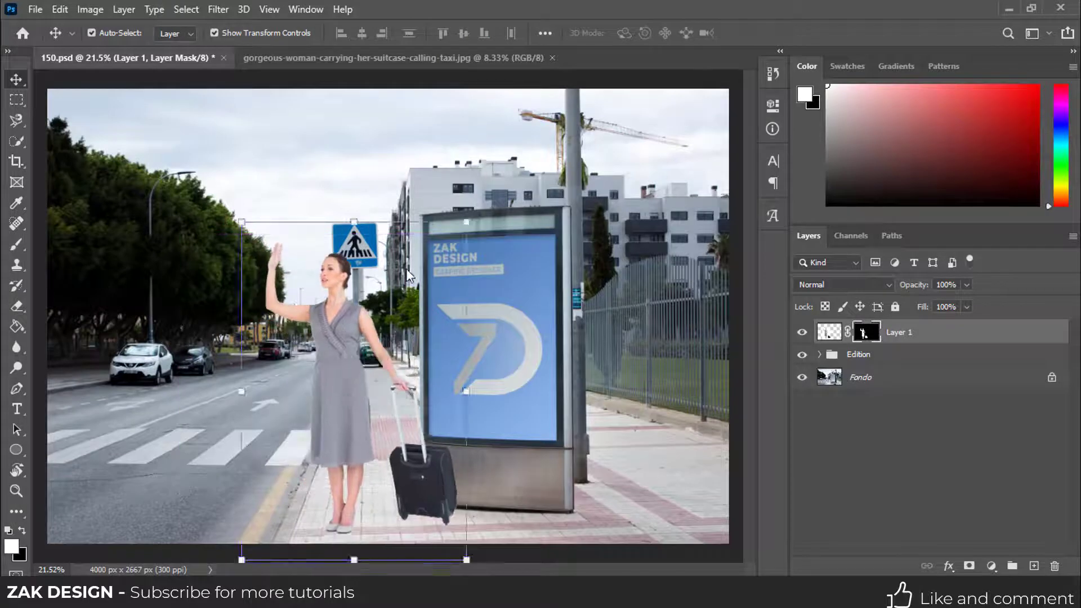
{"action": "left_click_drag", "start_coordinate": [467, 222], "coordinate": [455, 239]}
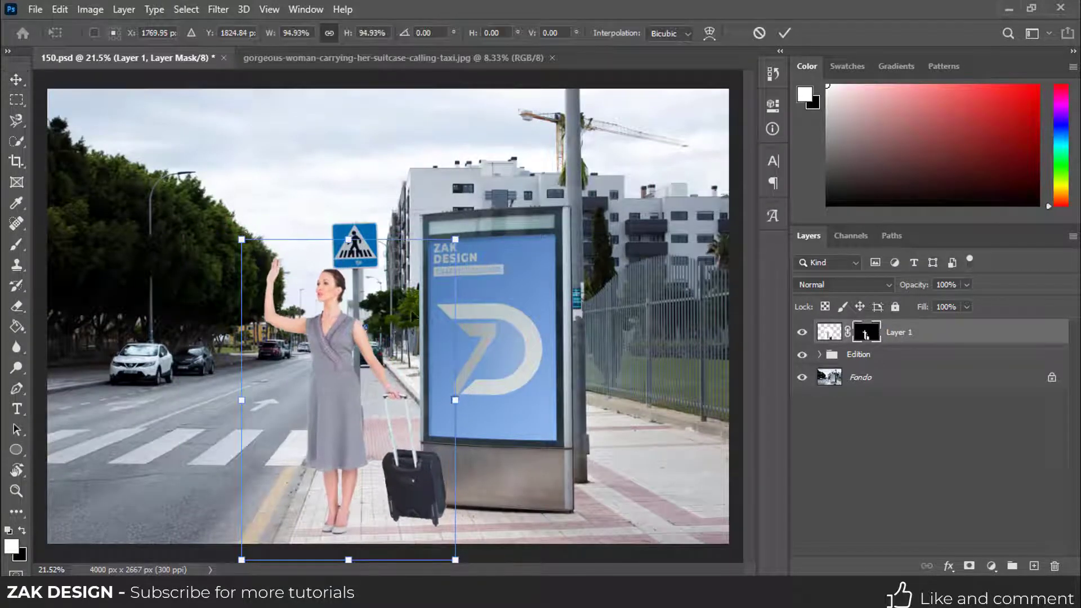
{"action": "left_click_drag", "start_coordinate": [402, 347], "coordinate": [403, 354]}
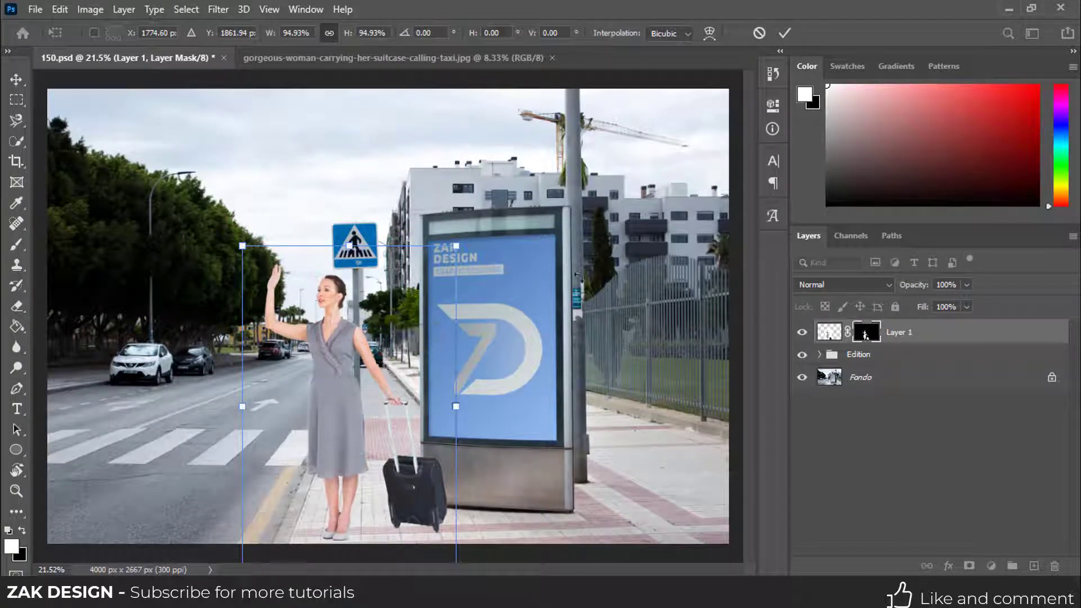
{"action": "left_click_drag", "start_coordinate": [243, 246], "coordinate": [237, 237]}
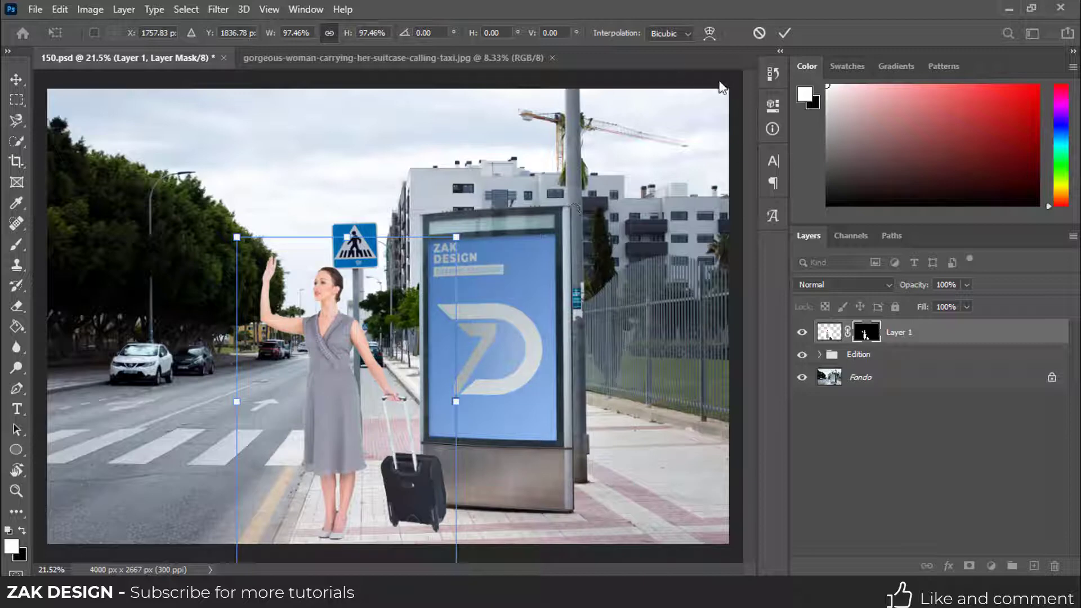
{"action": "left_click", "coordinate": [784, 33]}
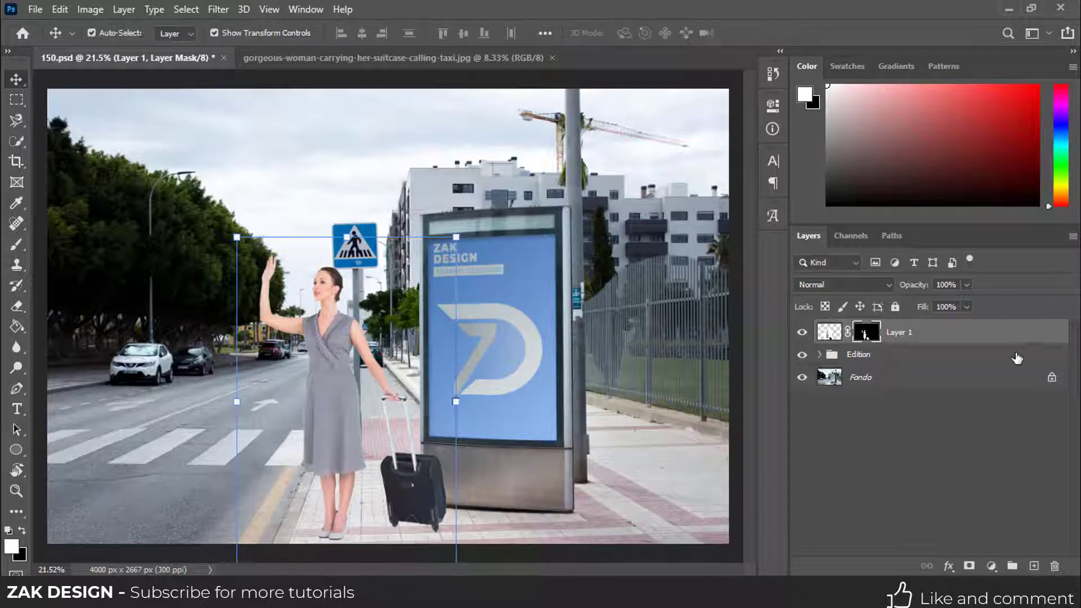
Lock the Edition group and reselect the image of Layer 1
{"action": "left_click", "coordinate": [993, 351]}
{"action": "left_click", "coordinate": [895, 307]}
{"action": "left_click", "coordinate": [906, 338]}
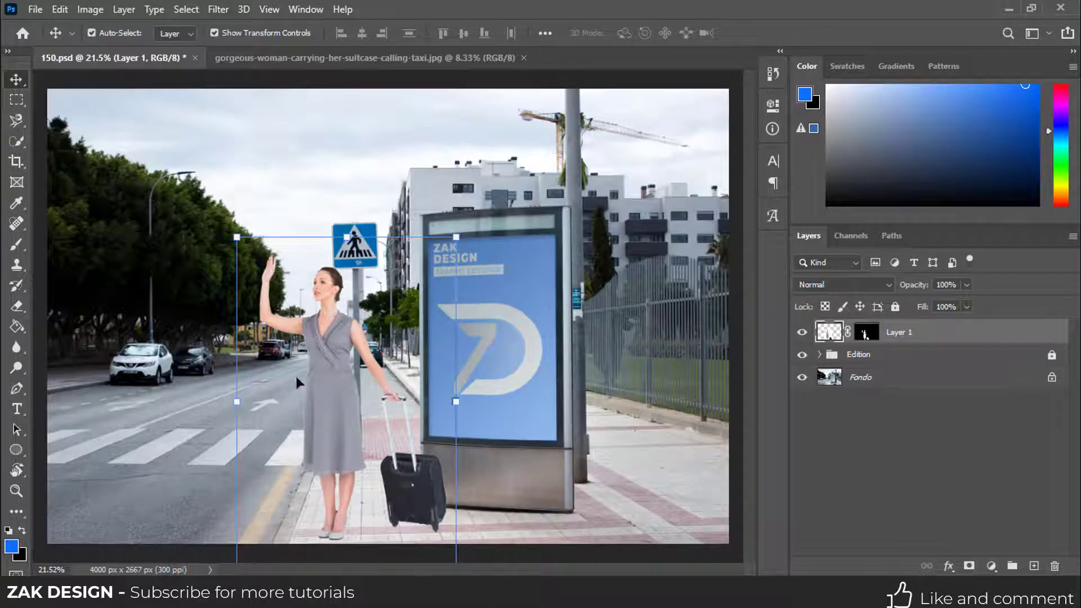
Enlarge the woman slightly to about 101.66% while keeping her feet on the pavement
{"action": "left_click", "coordinate": [613, 455]}
{"action": "left_click", "coordinate": [329, 401]}
{"action": "left_click_drag", "start_coordinate": [237, 237], "coordinate": [224, 237]}
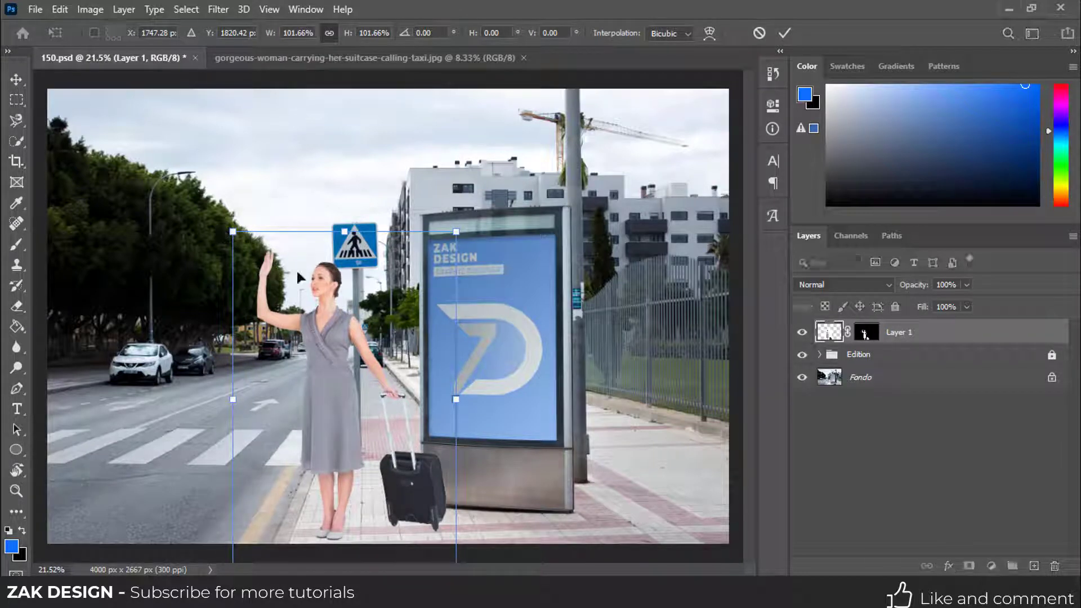
{"action": "left_click", "coordinate": [784, 33]}
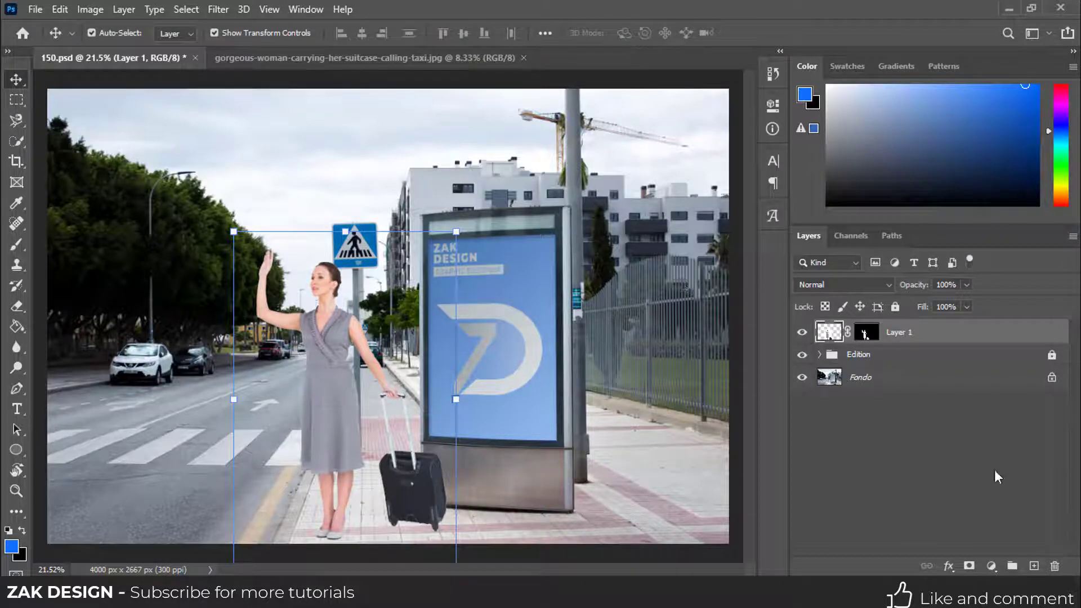
Add a Black & White adjustment layer with the Default preset above Layer 1
{"action": "left_click", "coordinate": [991, 566]}
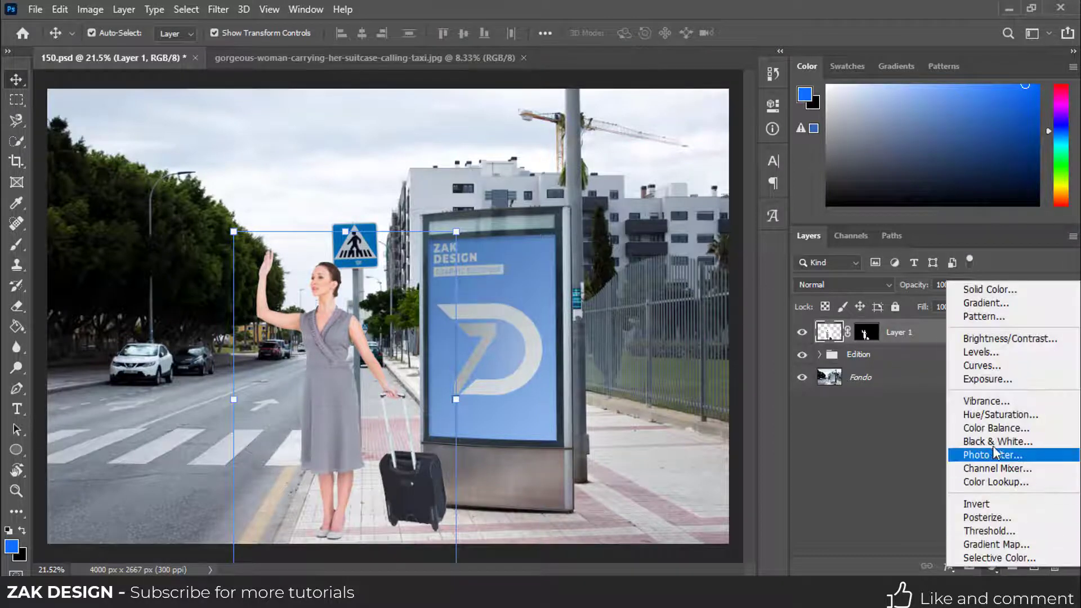
{"action": "left_click", "coordinate": [998, 442]}
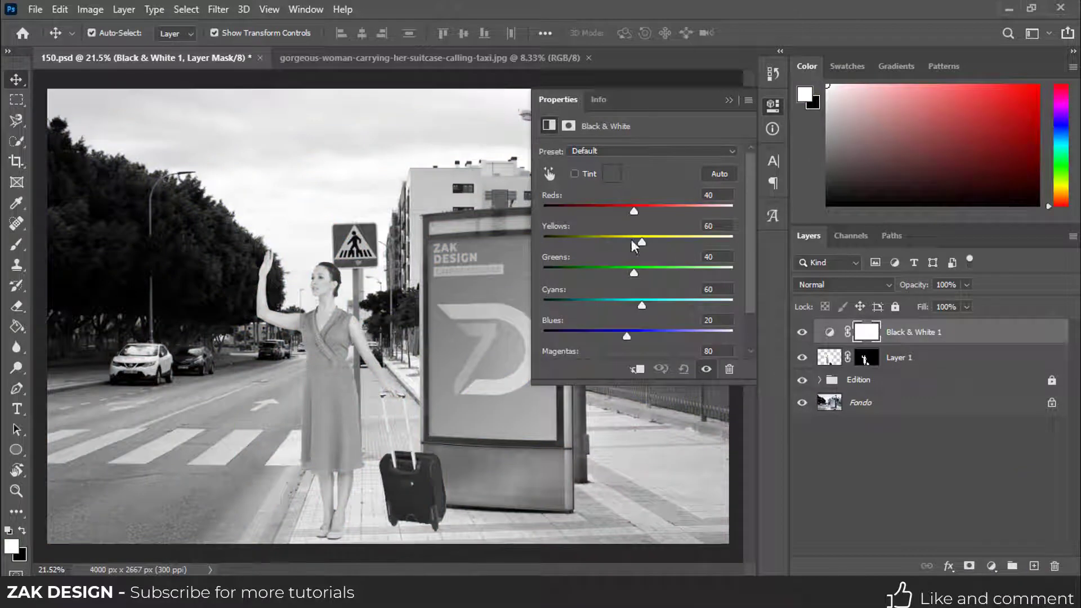
{"action": "left_click", "coordinate": [729, 98]}
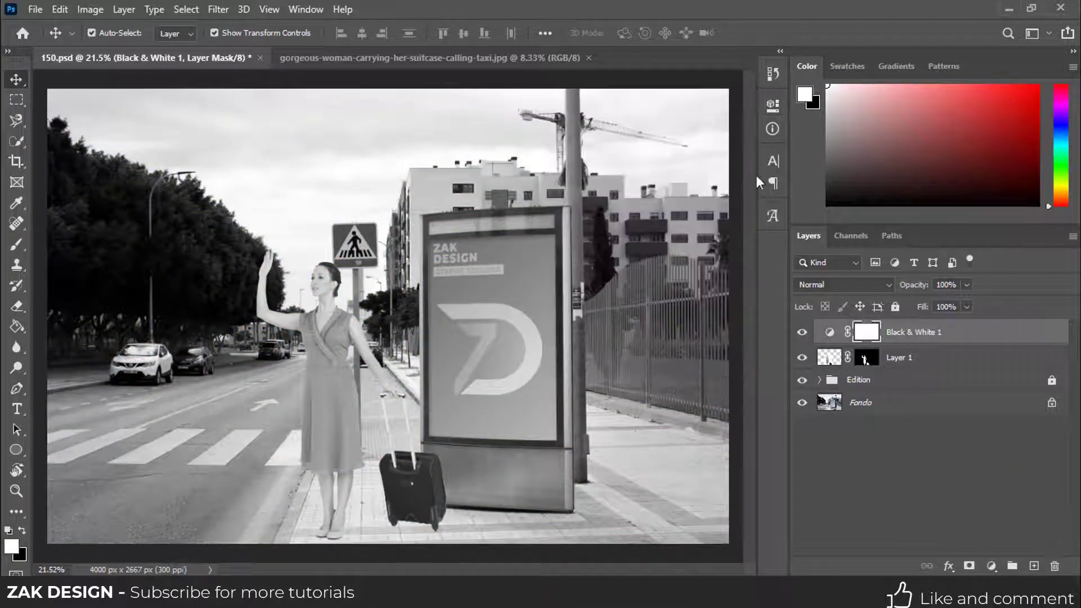
Add a Levels adjustment layer above the Black & White adjustment
{"action": "left_click", "coordinate": [992, 566]}
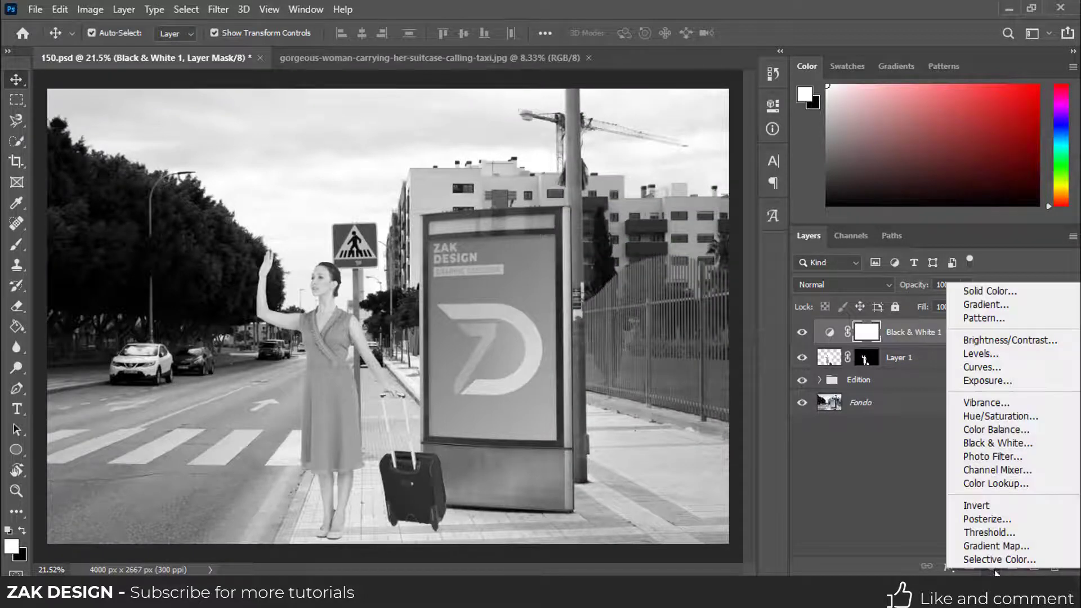
{"action": "left_click", "coordinate": [982, 354]}
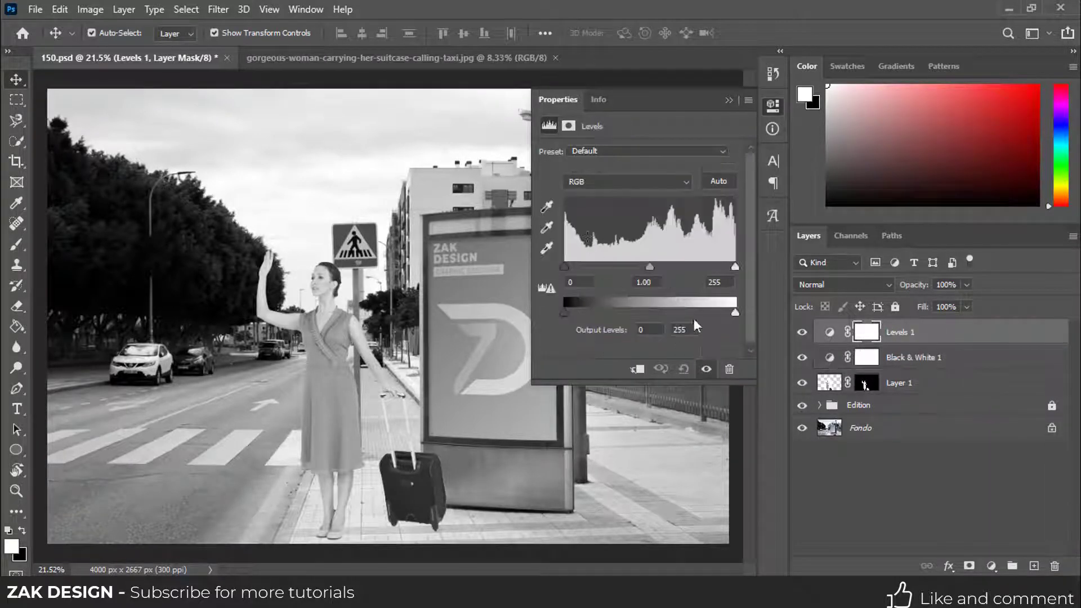
Try clipping the Levels adjustment to the Black & White layer with the black input level at 22
{"action": "left_click", "coordinate": [638, 371]}
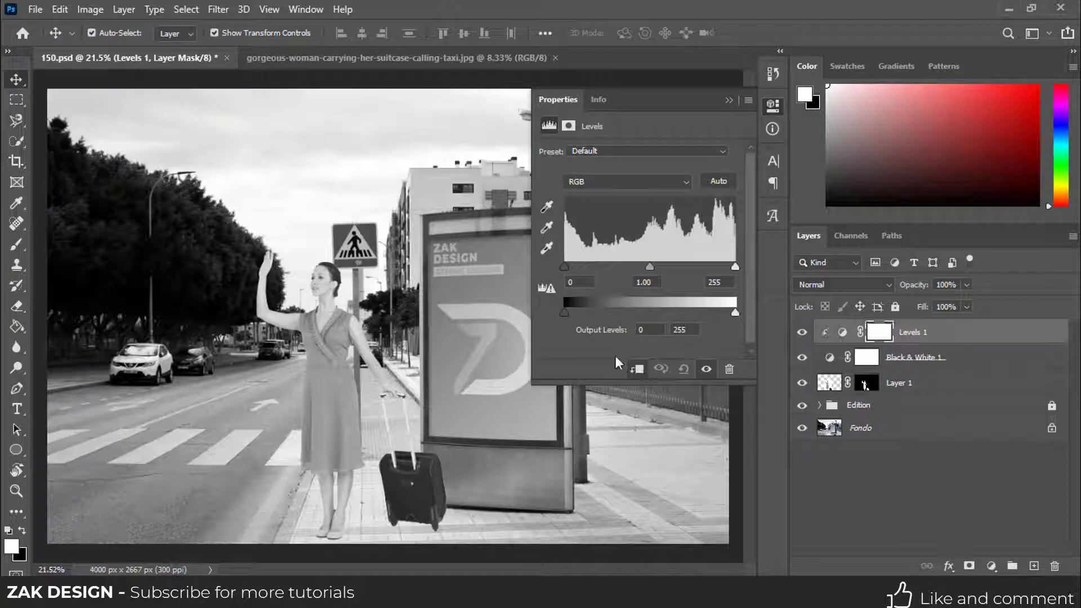
{"action": "mouse_move", "coordinate": [563, 268]}
{"action": "left_mouse_down"}
{"action": "mouse_move", "coordinate": [591, 266]}
{"action": "mouse_move", "coordinate": [578, 268]}
{"action": "left_mouse_up"}
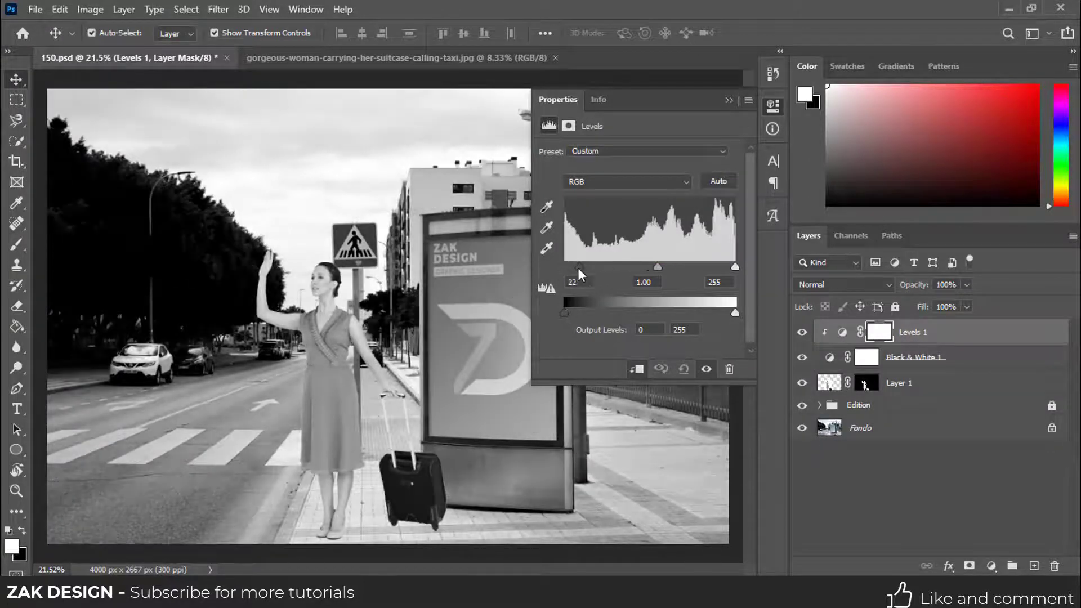
{"action": "key", "text": "ctrl+z"}
Move the Levels adjustment beneath the Black & White layer and clip it to Layer 1
{"action": "left_click_drag", "start_coordinate": [927, 340], "coordinate": [921, 368]}
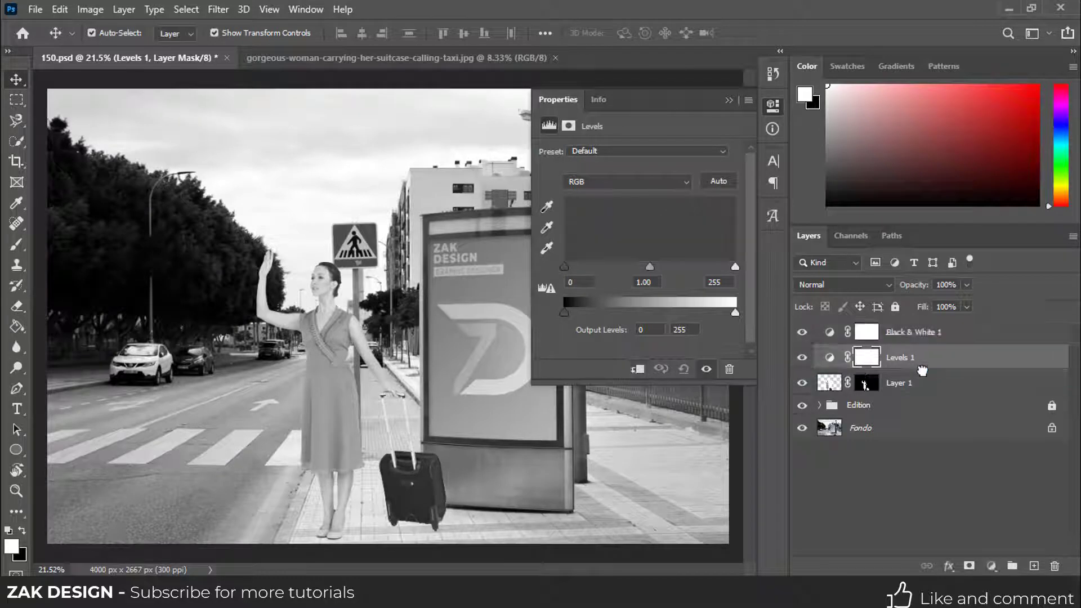
{"action": "left_click", "coordinate": [635, 368]}
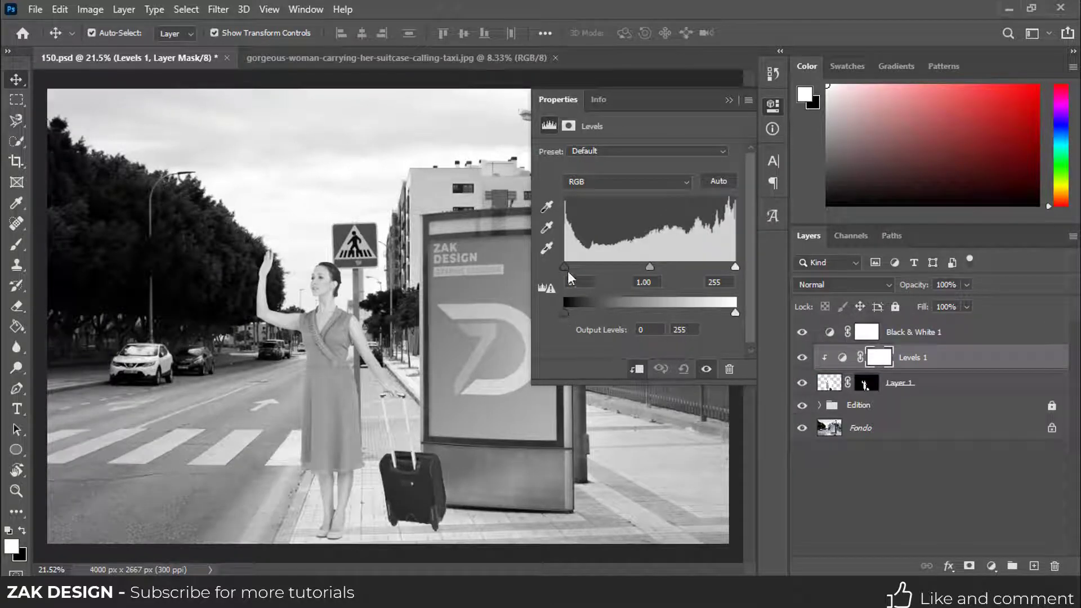
Set the clipped Levels adjustment's input levels to 20 for shadows, 0.82 for midtones and 237 for highlights
{"action": "mouse_move", "coordinate": [565, 267]}
{"action": "left_mouse_down"}
{"action": "mouse_move", "coordinate": [627, 267]}
{"action": "mouse_move", "coordinate": [563, 266]}
{"action": "mouse_move", "coordinate": [577, 266]}
{"action": "left_mouse_up"}
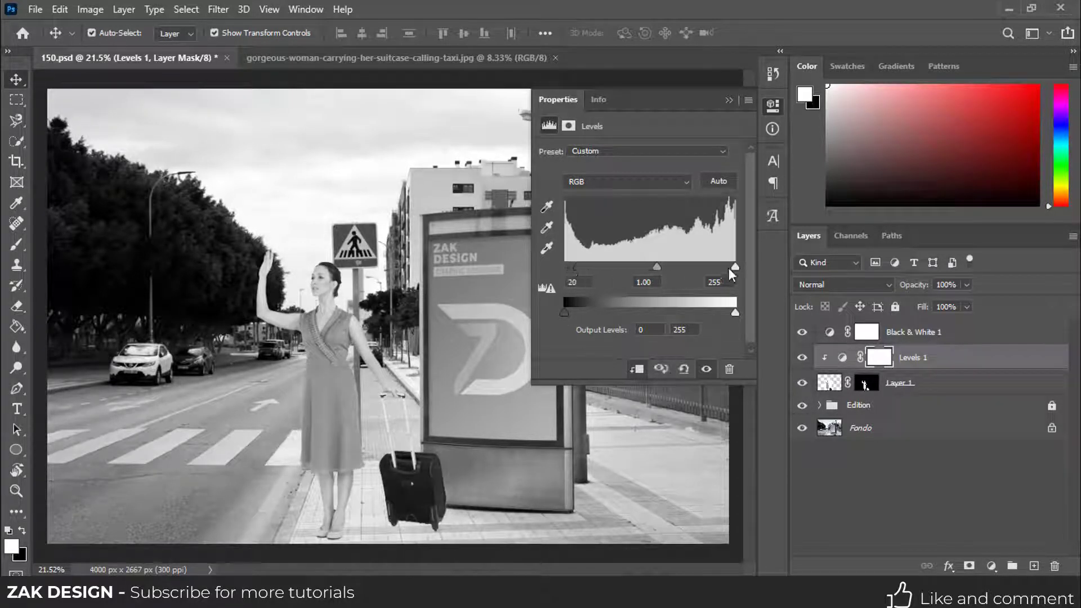
{"action": "left_click_drag", "start_coordinate": [729, 268], "coordinate": [723, 266]}
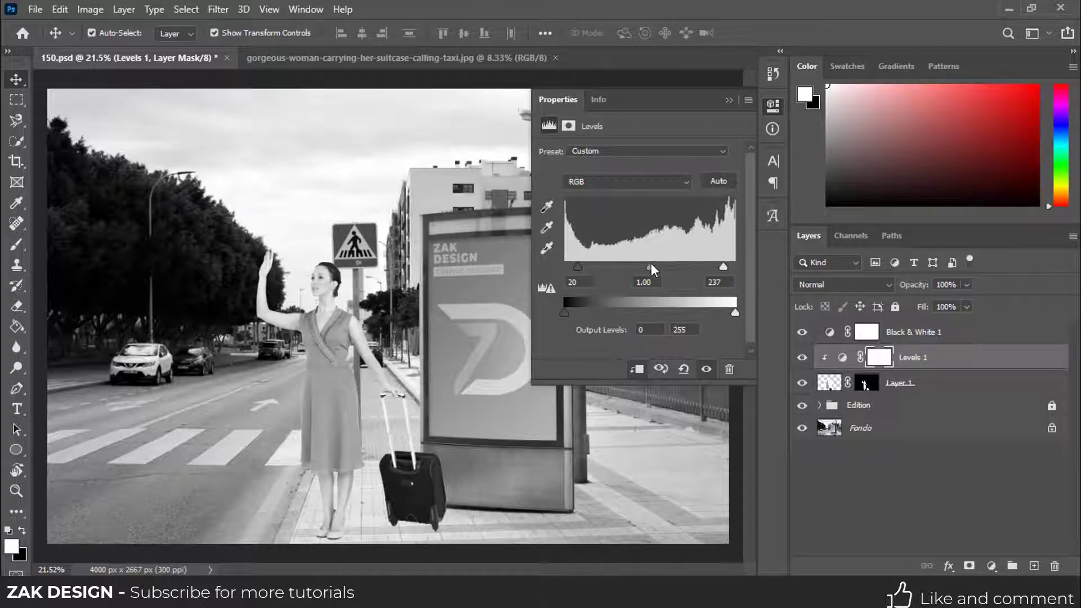
{"action": "left_click_drag", "start_coordinate": [651, 265], "coordinate": [665, 266]}
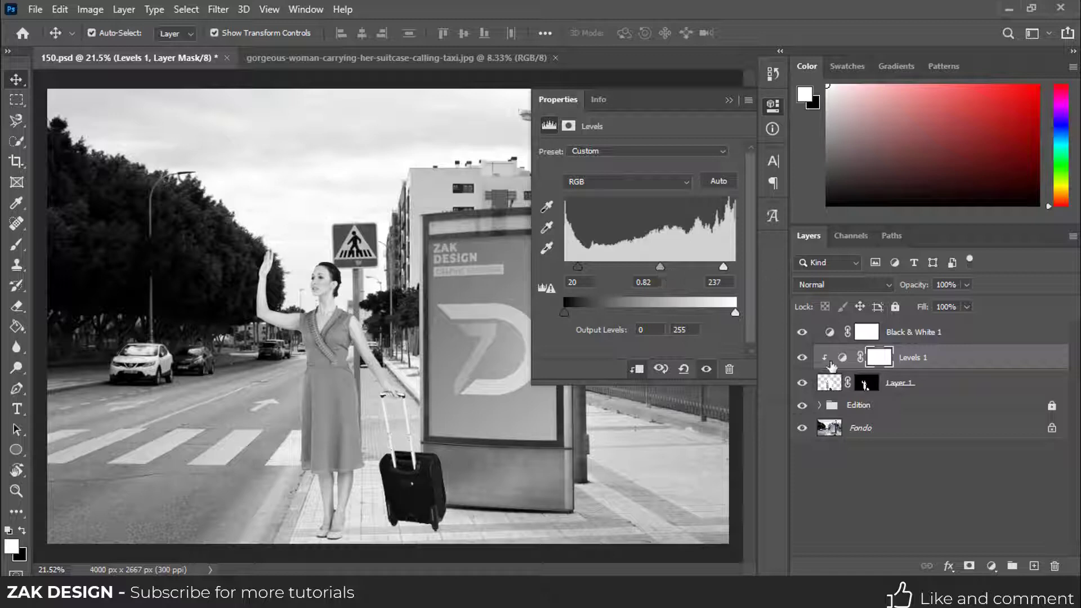
Compare the image with and without the Black & White adjustment, leaving that layer hidden
{"action": "left_click", "coordinate": [829, 332]}
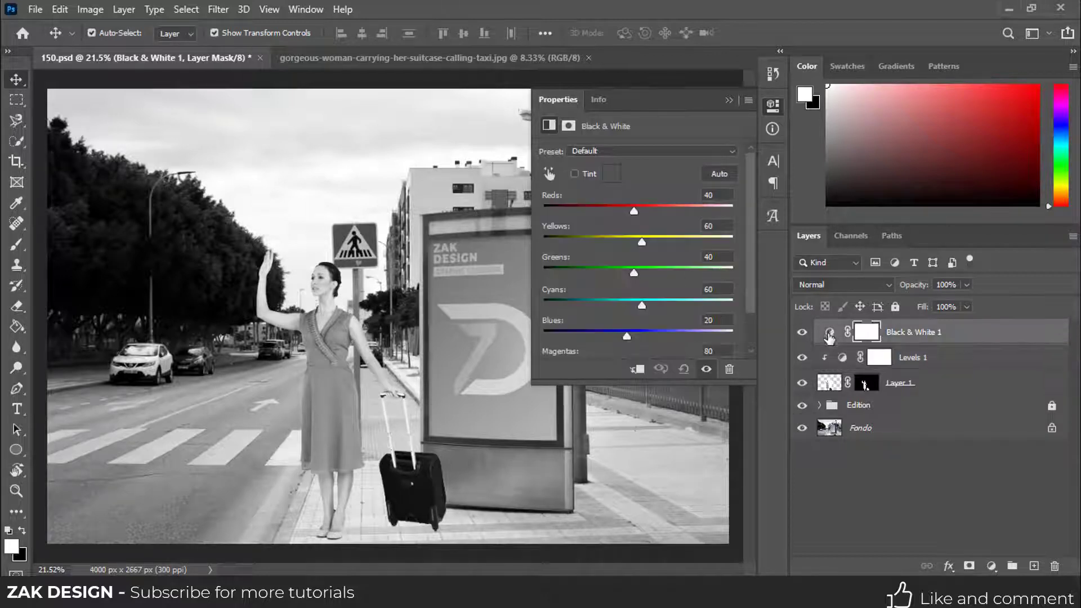
{"action": "left_click", "coordinate": [829, 334]}
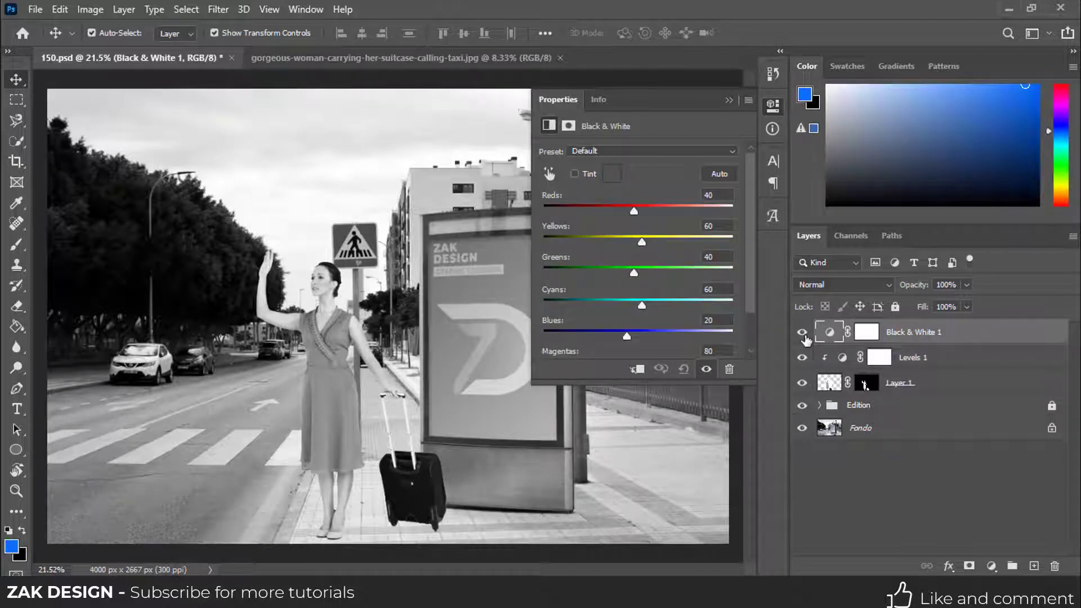
{"action": "left_click", "coordinate": [802, 333]}
{"action": "left_click", "coordinate": [804, 335]}
{"action": "left_click", "coordinate": [804, 335]}
{"action": "left_click", "coordinate": [803, 334]}
{"action": "left_click", "coordinate": [728, 100]}
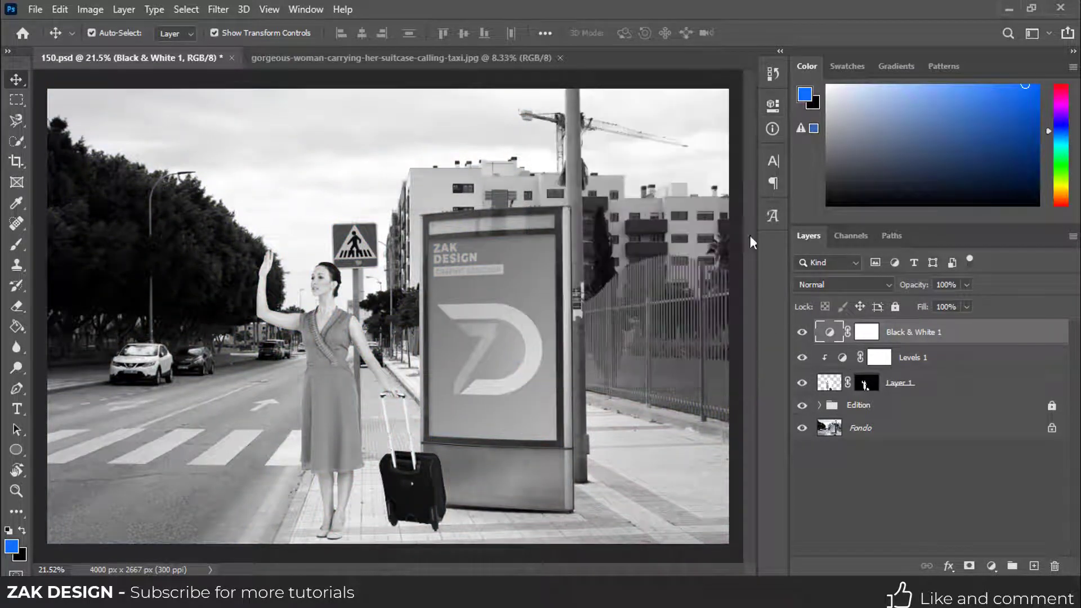
{"action": "left_click", "coordinate": [802, 332]}
Add a Selective Color adjustment layer above Levels 1, using the Absolute method with Black at -100% for Reds
{"action": "left_click", "coordinate": [879, 357]}
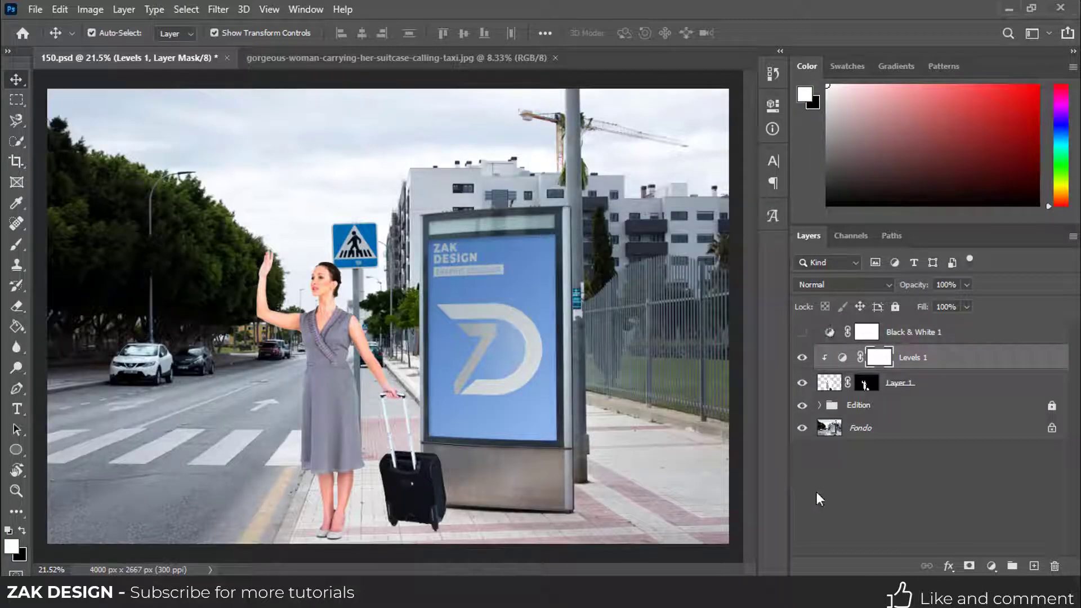
{"action": "left_click", "coordinate": [991, 566]}
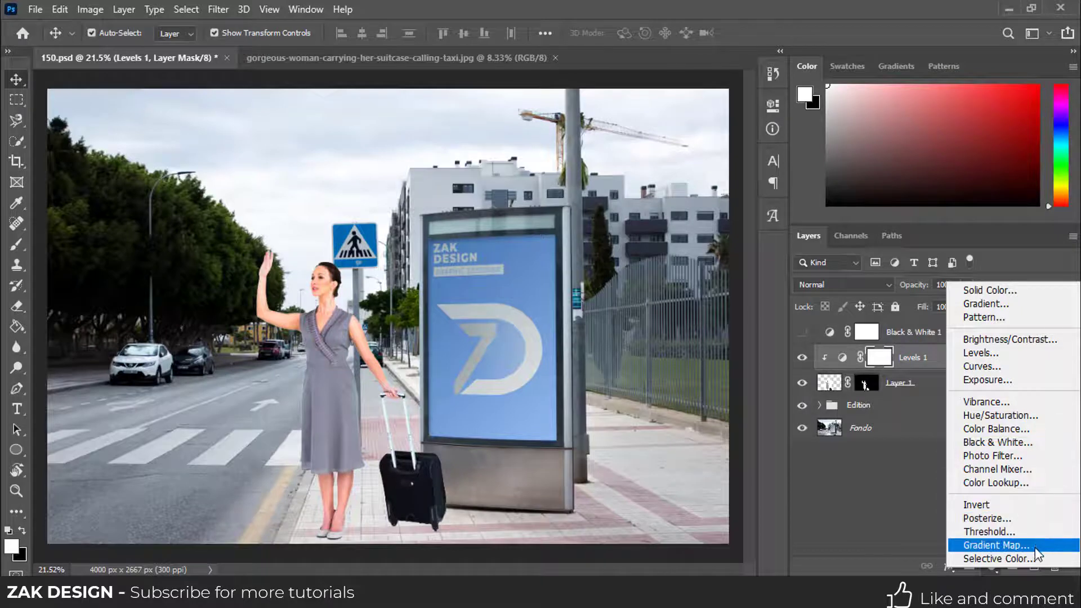
{"action": "left_click", "coordinate": [995, 559]}
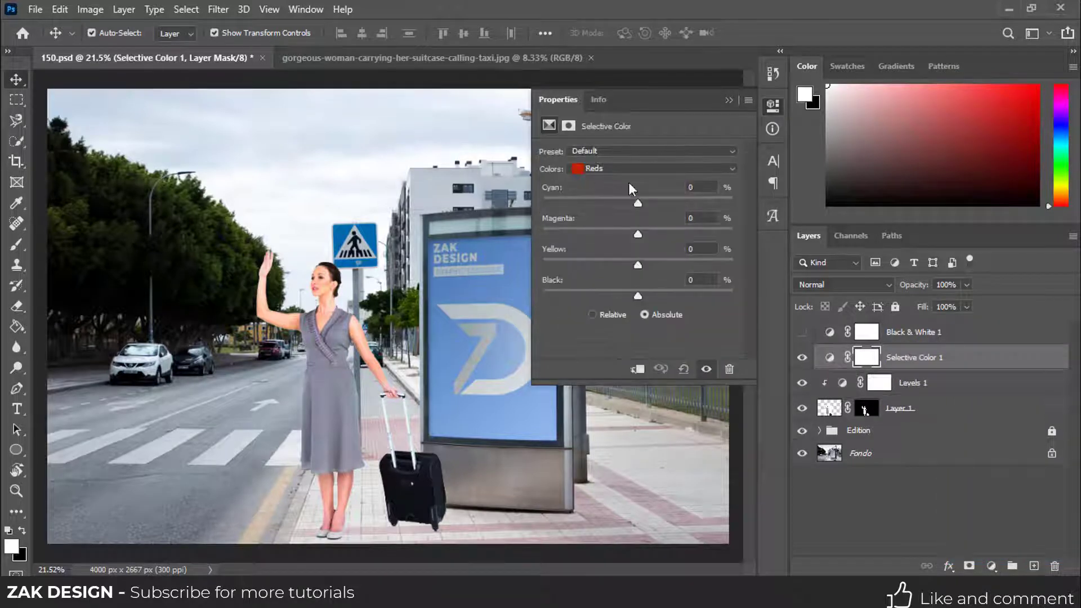
{"action": "left_click", "coordinate": [644, 314]}
{"action": "left_click_drag", "start_coordinate": [637, 293], "coordinate": [513, 271]}
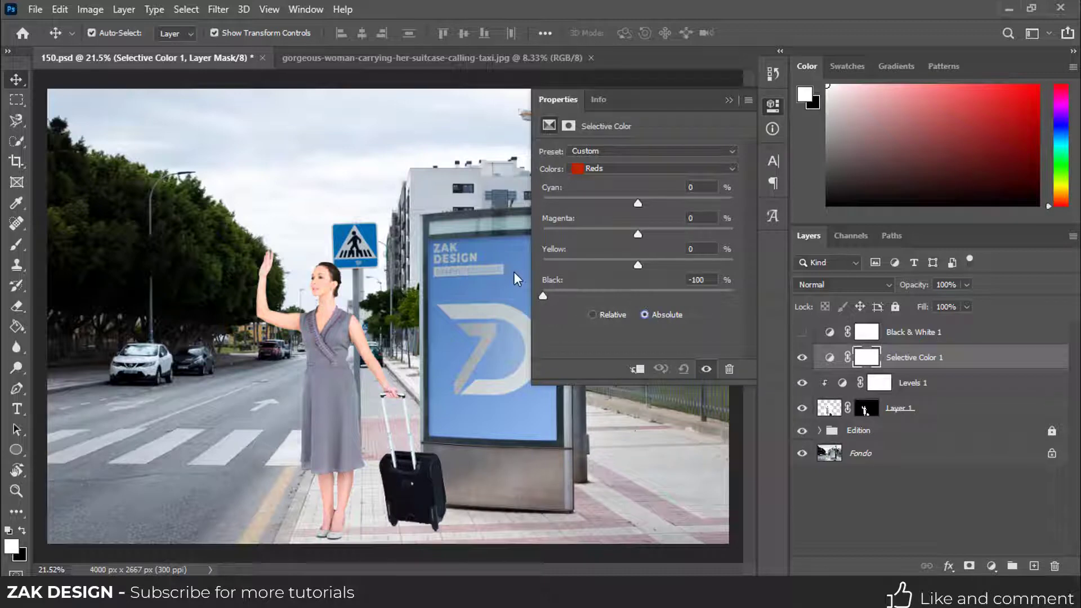
Set Black to -100% for both the Yellows and the Greens in the Selective Color adjustment
{"action": "left_click", "coordinate": [611, 170]}
{"action": "left_click", "coordinate": [602, 180]}
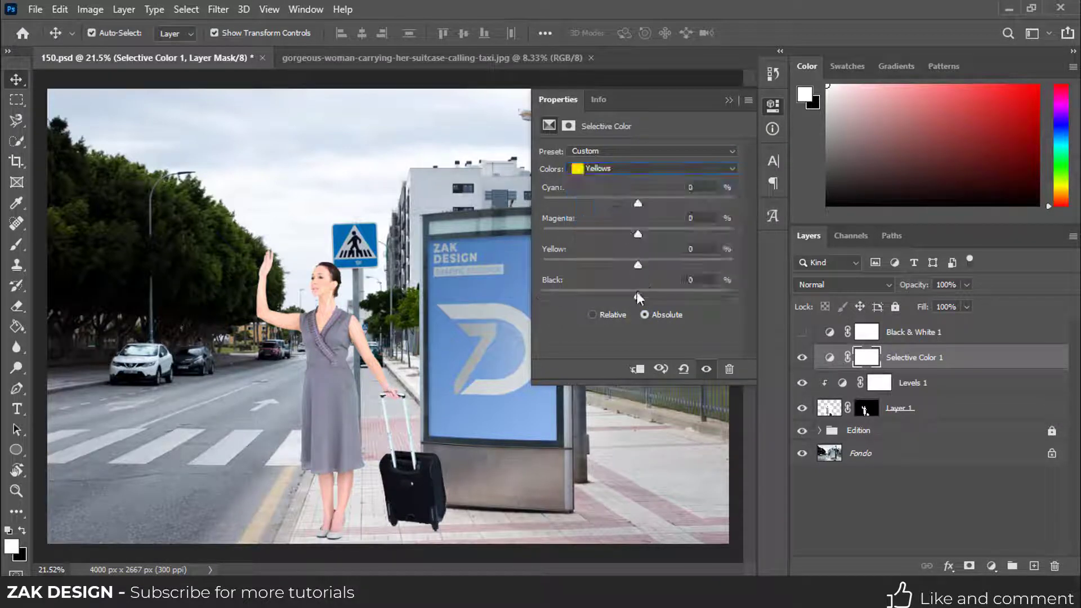
{"action": "left_click_drag", "start_coordinate": [637, 292], "coordinate": [544, 296]}
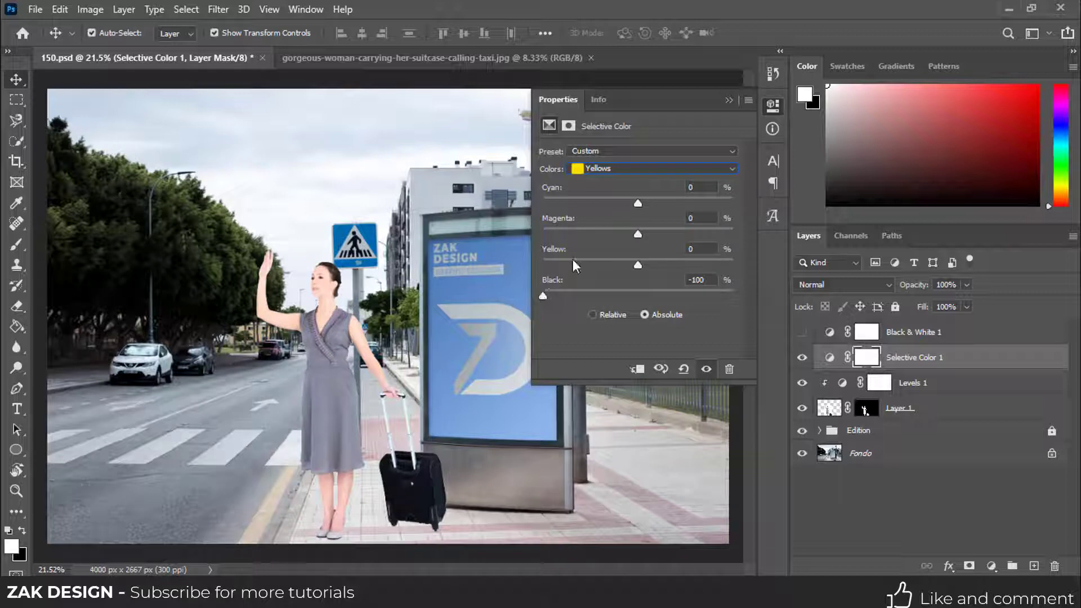
{"action": "left_click", "coordinate": [629, 170]}
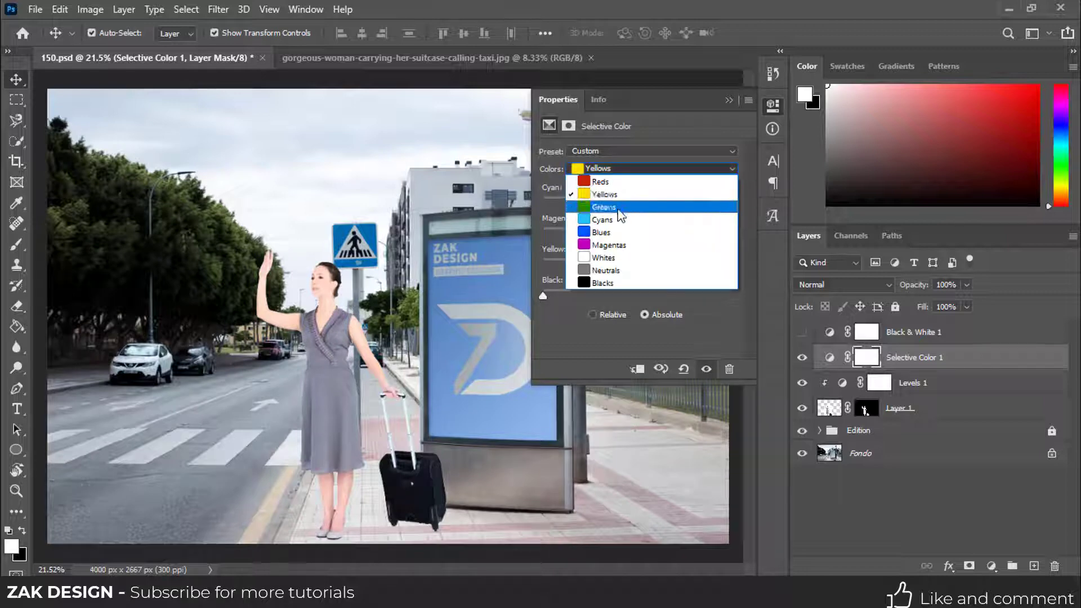
{"action": "left_click", "coordinate": [611, 207]}
{"action": "left_click_drag", "start_coordinate": [635, 293], "coordinate": [512, 277]}
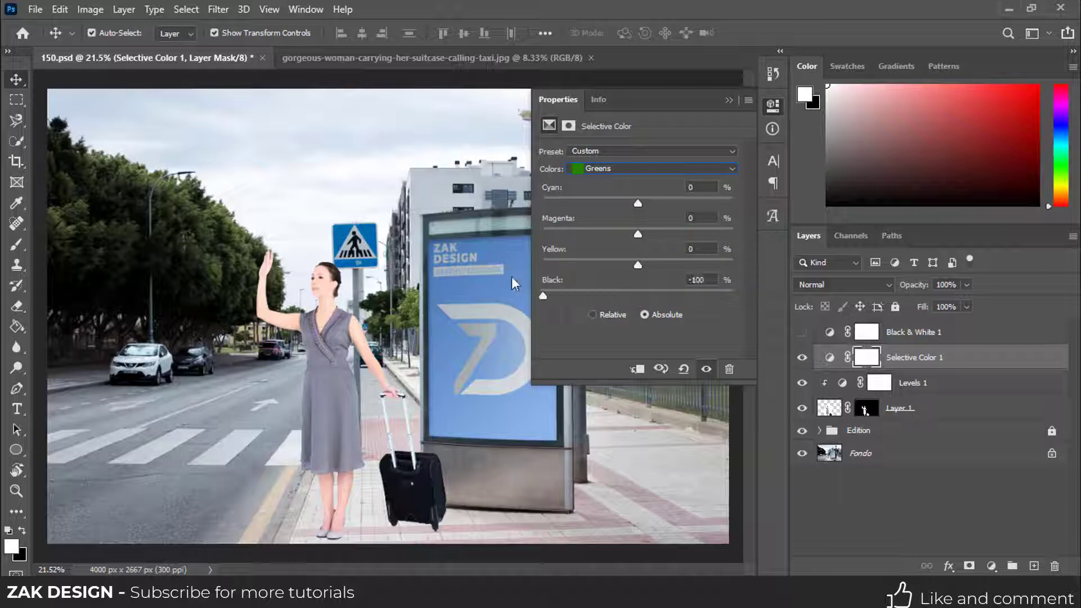
Set Black to -100% for the Cyans, Blues and Magentas in the Selective Color adjustment
{"action": "left_click", "coordinate": [610, 169]}
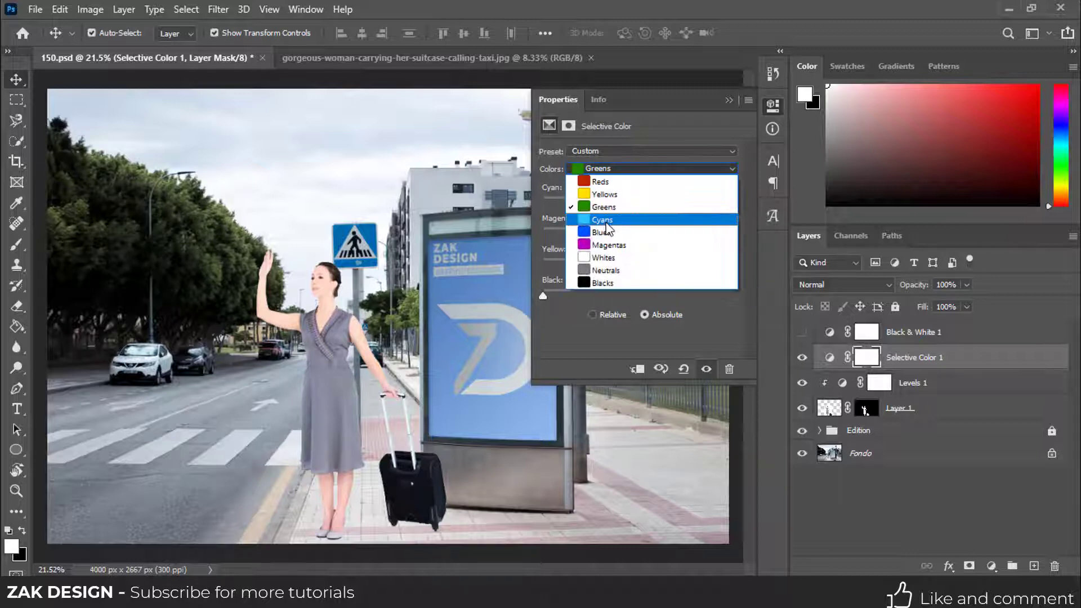
{"action": "left_click", "coordinate": [612, 207]}
{"action": "left_click_drag", "start_coordinate": [637, 296], "coordinate": [499, 282]}
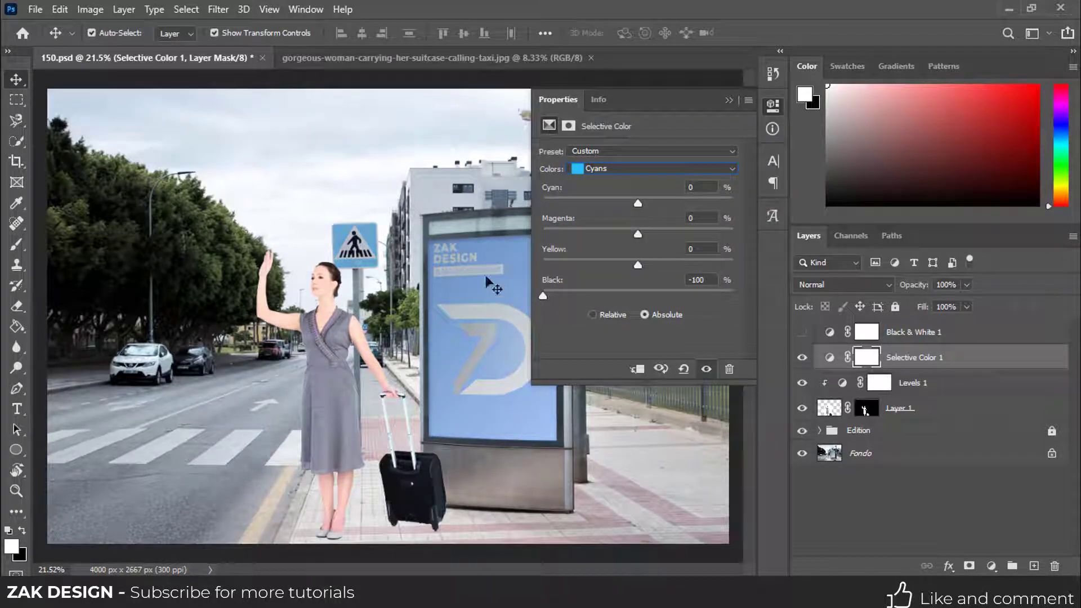
{"action": "left_click", "coordinate": [591, 169]}
{"action": "left_click", "coordinate": [608, 223]}
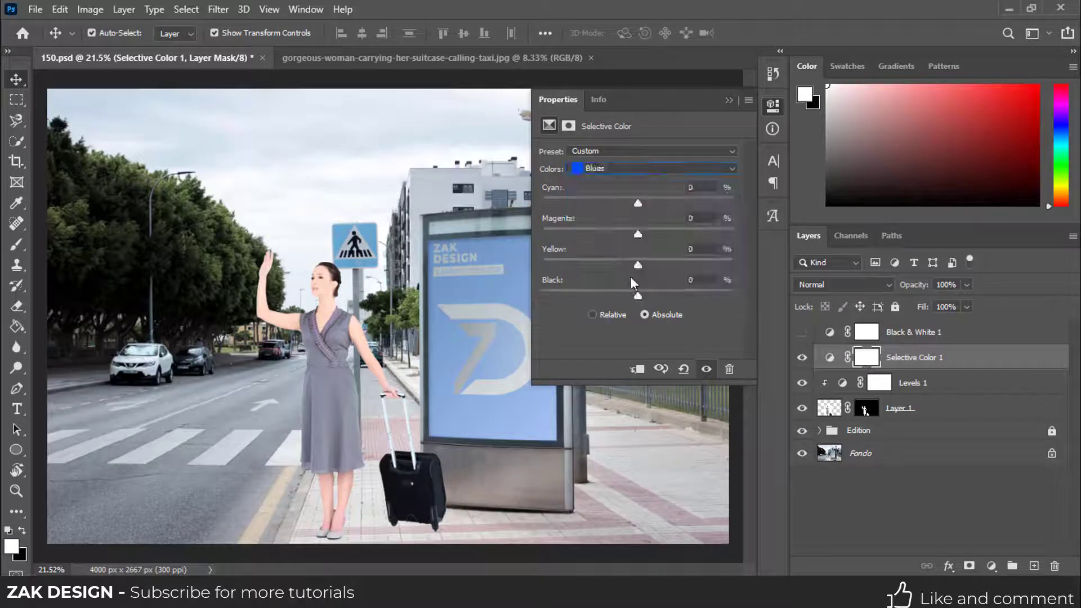
{"action": "left_click_drag", "start_coordinate": [637, 295], "coordinate": [511, 284]}
{"action": "left_click", "coordinate": [586, 170]}
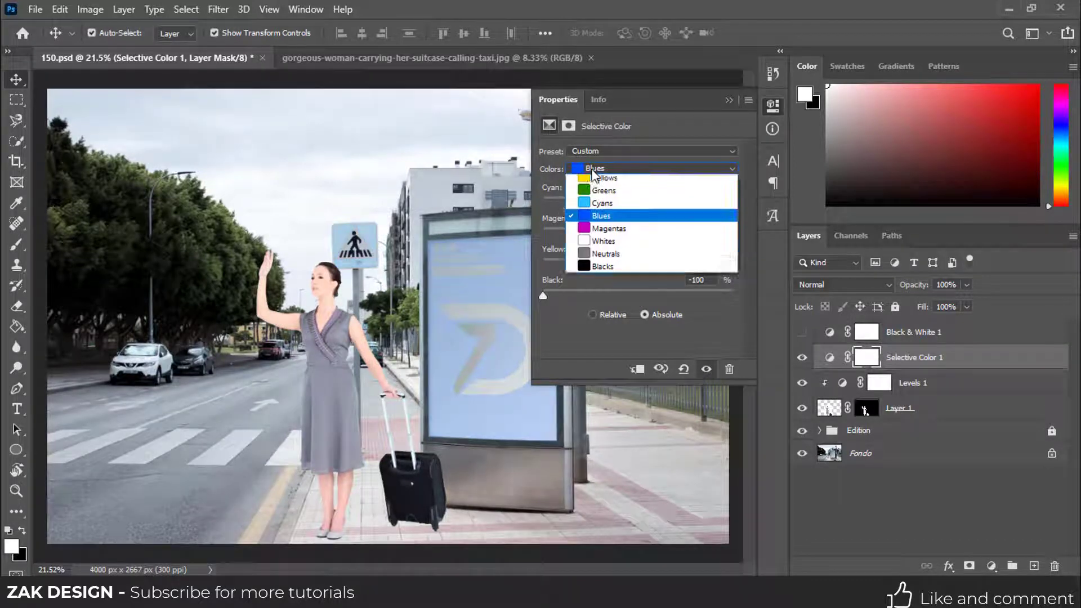
{"action": "left_click", "coordinate": [606, 245]}
{"action": "left_click_drag", "start_coordinate": [640, 296], "coordinate": [524, 289]}
Set Black to +100% for the Whites, Neutrals and Blacks in the Selective Color adjustment
{"action": "left_click", "coordinate": [603, 170]}
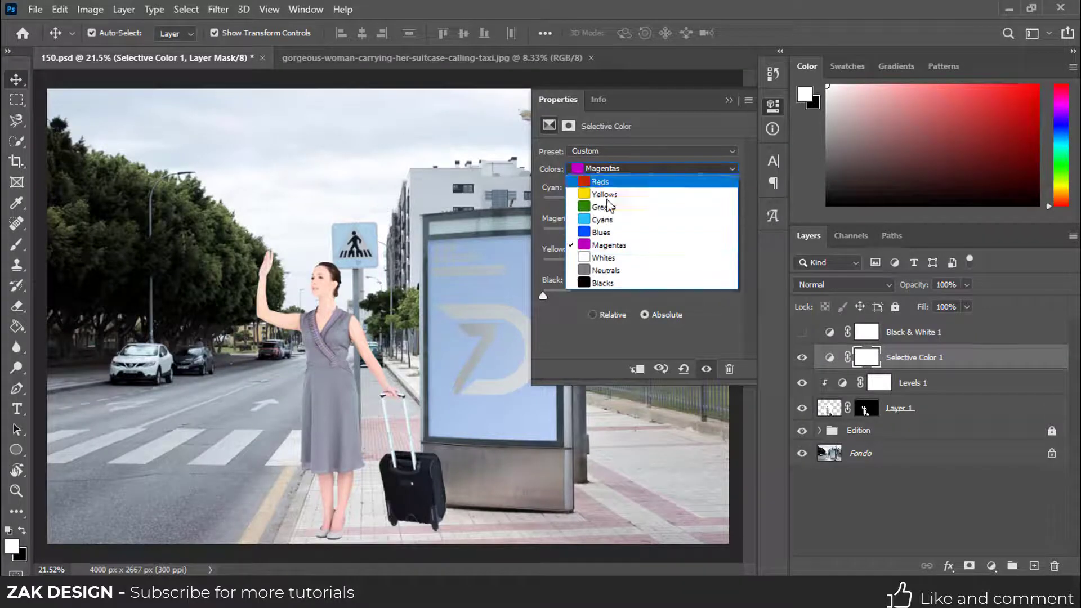
{"action": "left_click", "coordinate": [617, 257]}
{"action": "left_click_drag", "start_coordinate": [635, 299], "coordinate": [756, 307]}
{"action": "left_click", "coordinate": [612, 169]}
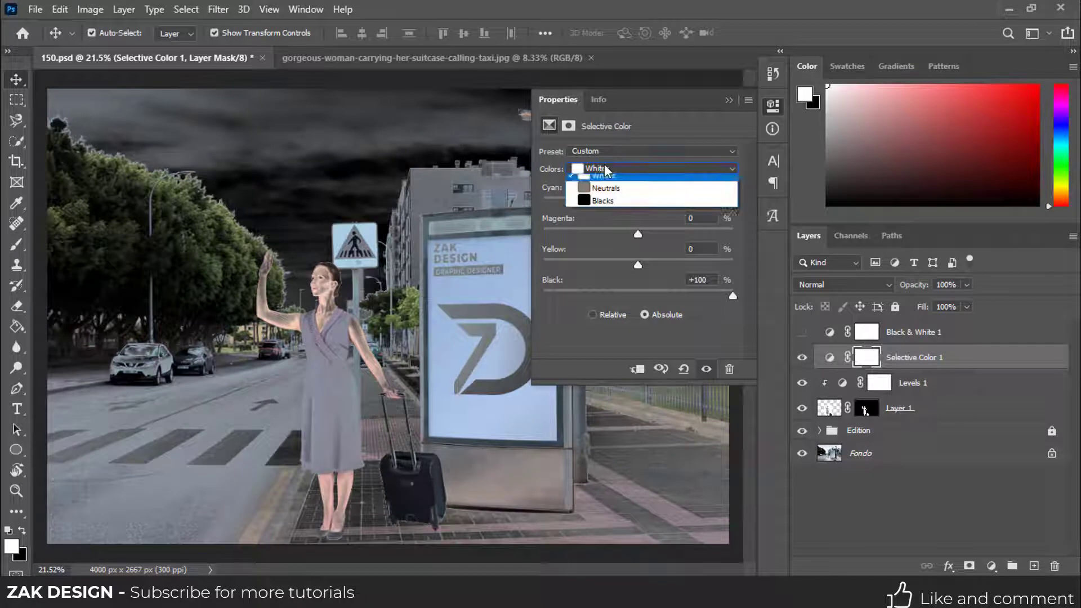
{"action": "left_click", "coordinate": [606, 272]}
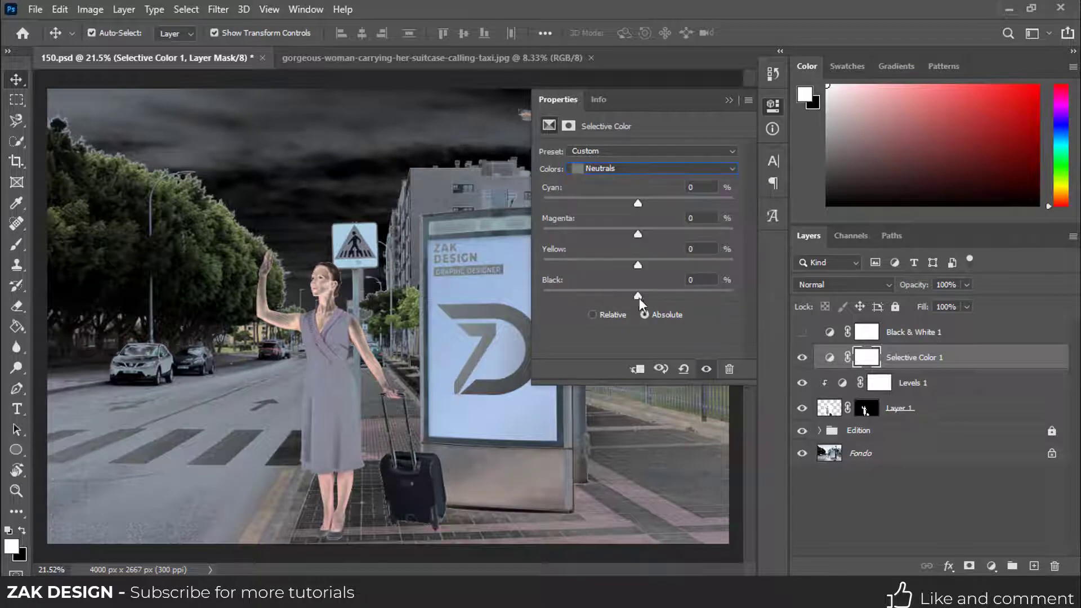
{"action": "left_click_drag", "start_coordinate": [640, 298], "coordinate": [755, 293]}
{"action": "left_click", "coordinate": [614, 169]}
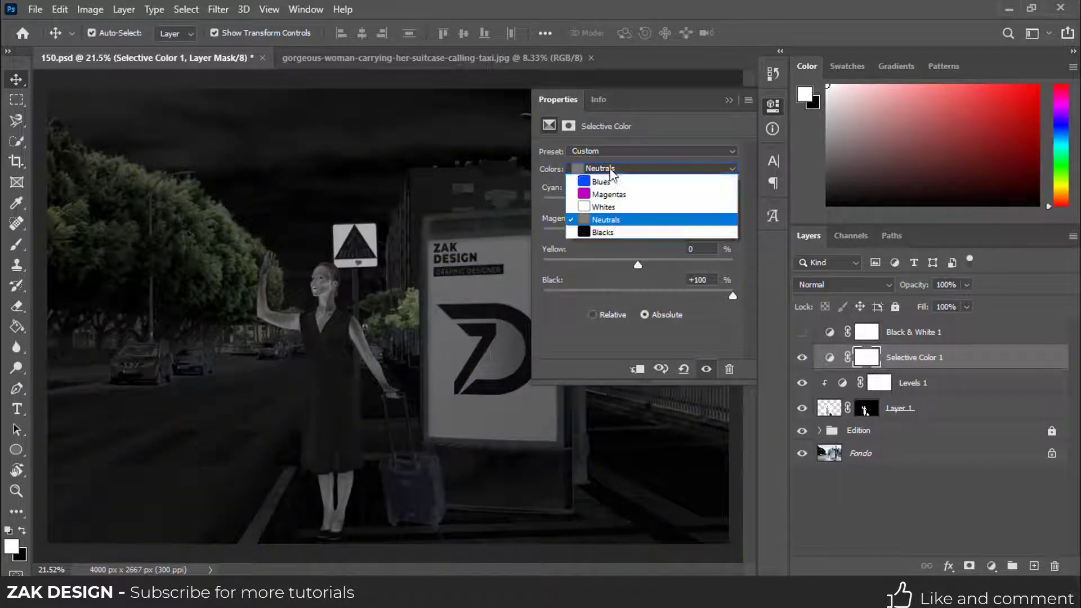
{"action": "left_click", "coordinate": [614, 282]}
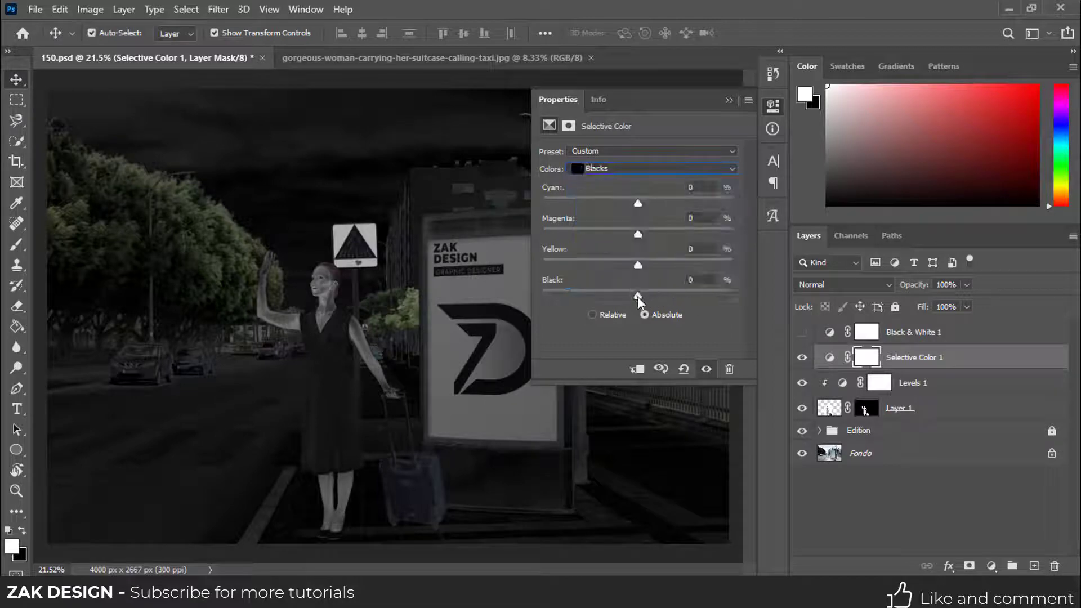
{"action": "left_click_drag", "start_coordinate": [637, 296], "coordinate": [762, 295]}
{"action": "left_click", "coordinate": [730, 100]}
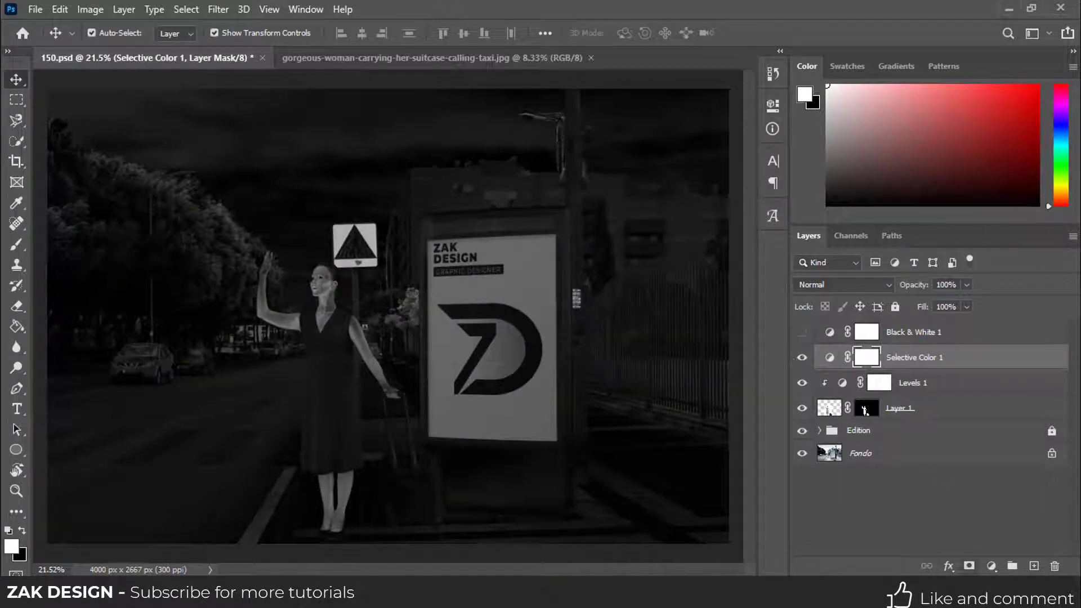
Add a Hue/Saturation adjustment layer above Levels 1 and clip it to Layer 1
{"action": "left_click", "coordinate": [936, 392]}
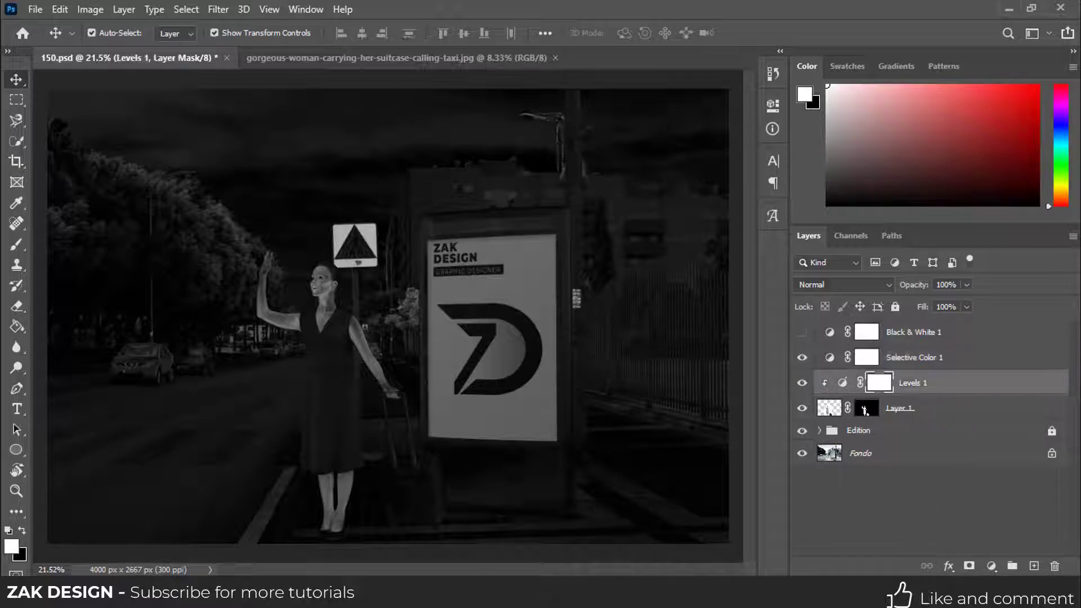
{"action": "left_click", "coordinate": [990, 566]}
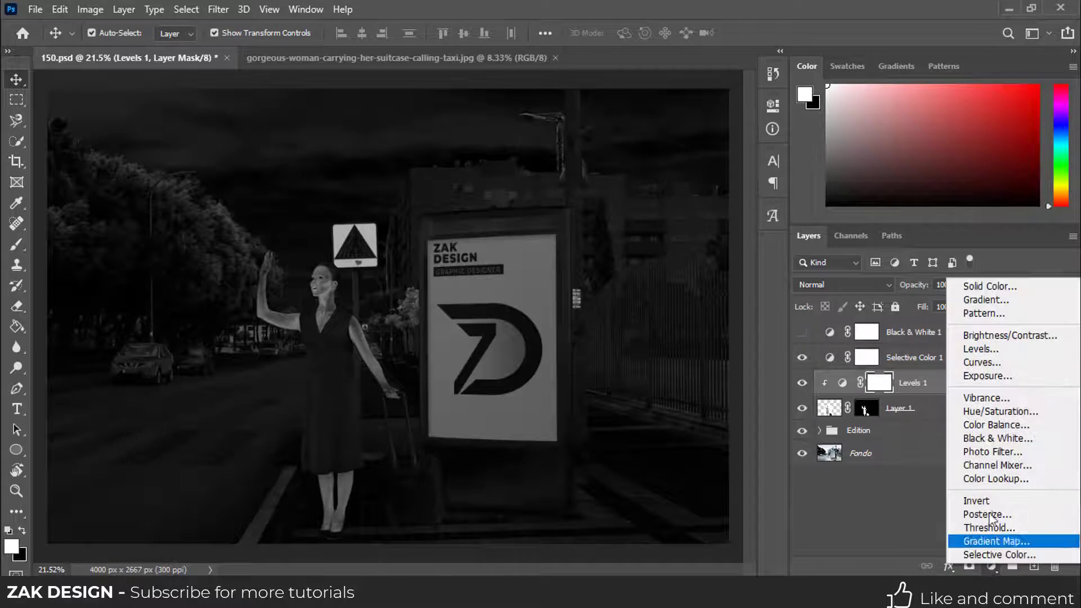
{"action": "left_click", "coordinate": [995, 415]}
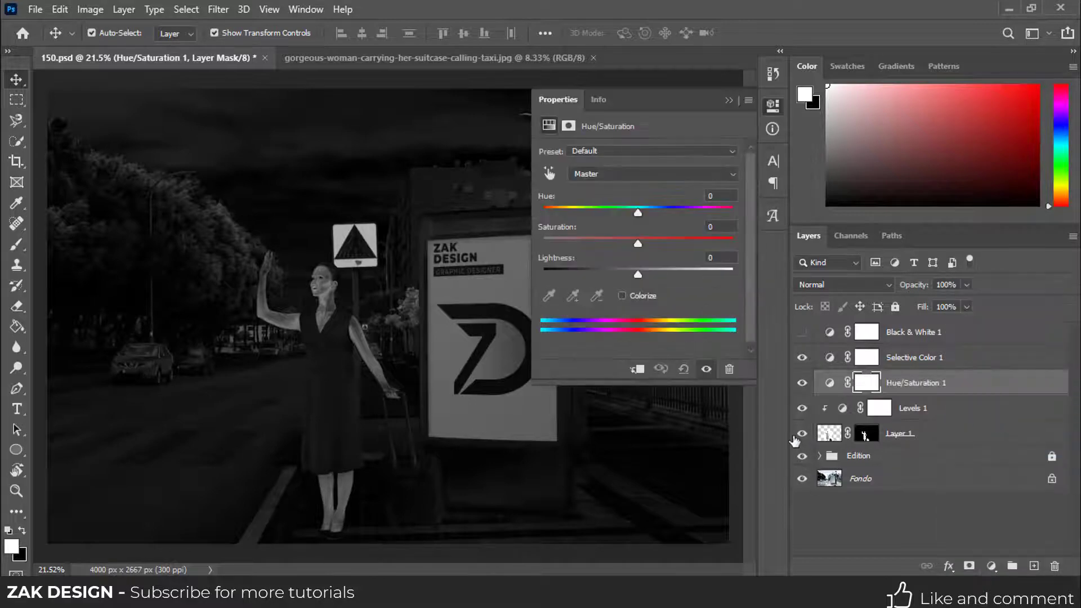
{"action": "left_click", "coordinate": [637, 370]}
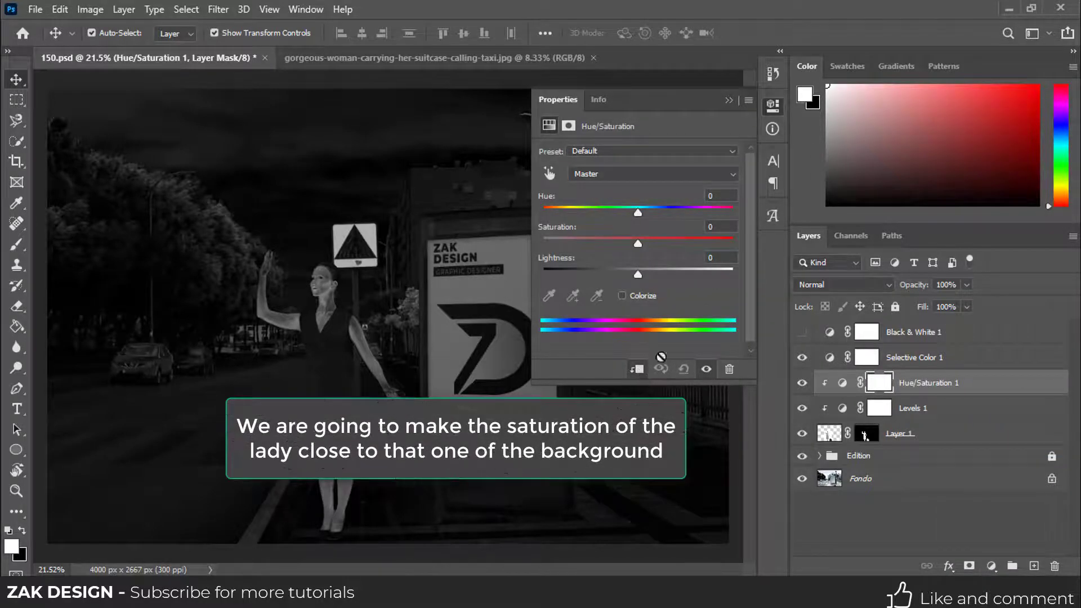
Sample the woman's skin and the suitcase to lower the saturation of Reds to about -21 and Blues to -17
{"action": "left_click", "coordinate": [549, 173]}
{"action": "left_click_drag", "start_coordinate": [332, 293], "coordinate": [315, 300]}
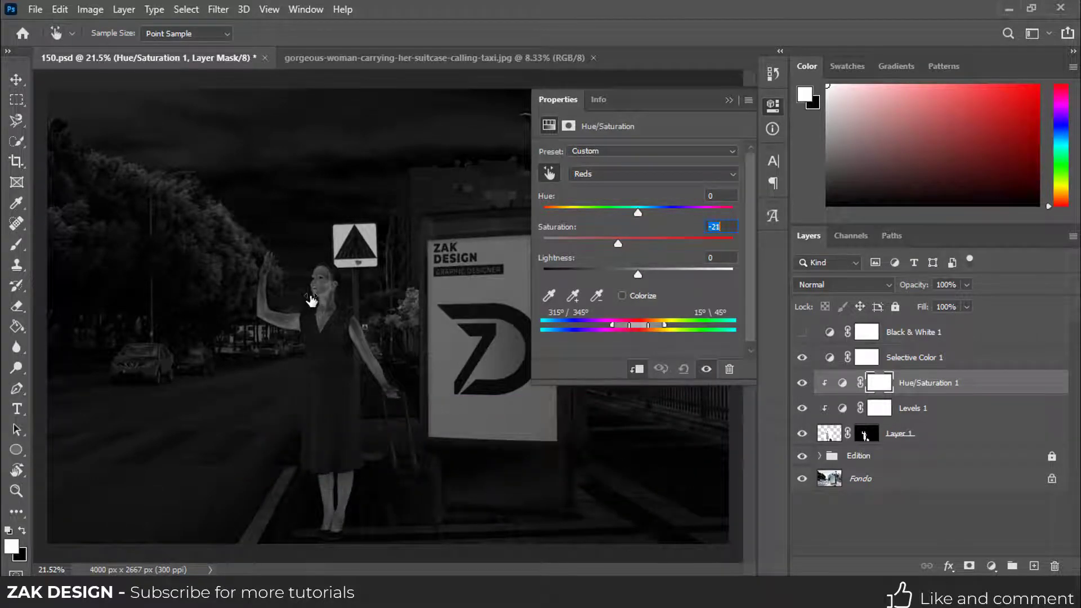
{"action": "mouse_move", "coordinate": [311, 300]}
{"action": "left_mouse_down"}
{"action": "mouse_move", "coordinate": [256, 295]}
{"action": "mouse_move", "coordinate": [313, 305]}
{"action": "left_mouse_up"}
{"action": "left_click_drag", "start_coordinate": [633, 271], "coordinate": [637, 269]}
{"action": "left_click_drag", "start_coordinate": [422, 501], "coordinate": [411, 502]}
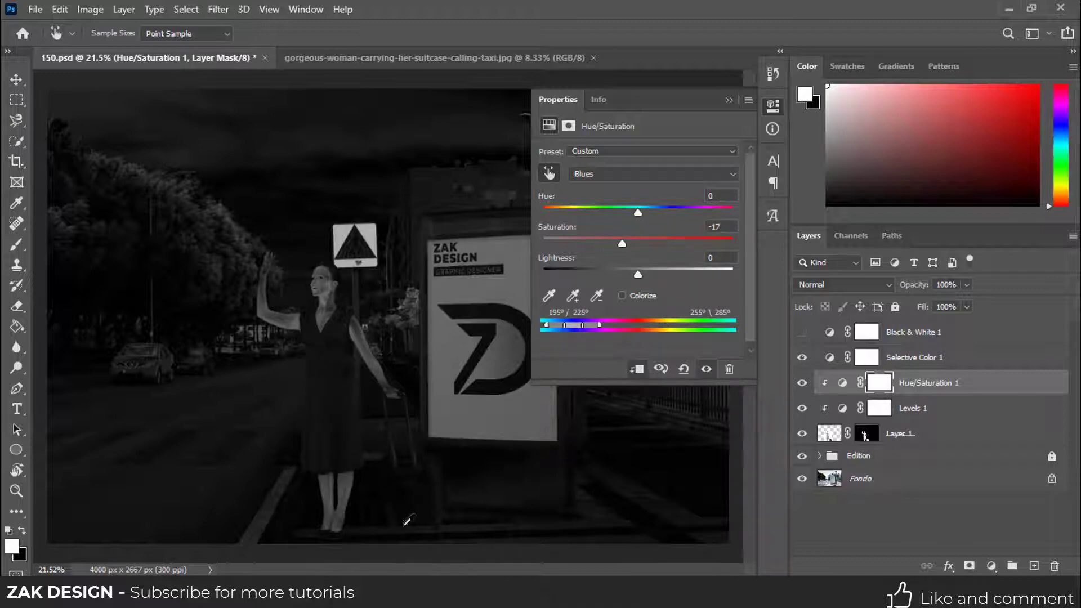
Hide the Selective Color layer and compare the woman with and without the Hue/Saturation and Levels adjustments, leaving both visible
{"action": "left_click", "coordinate": [728, 100]}
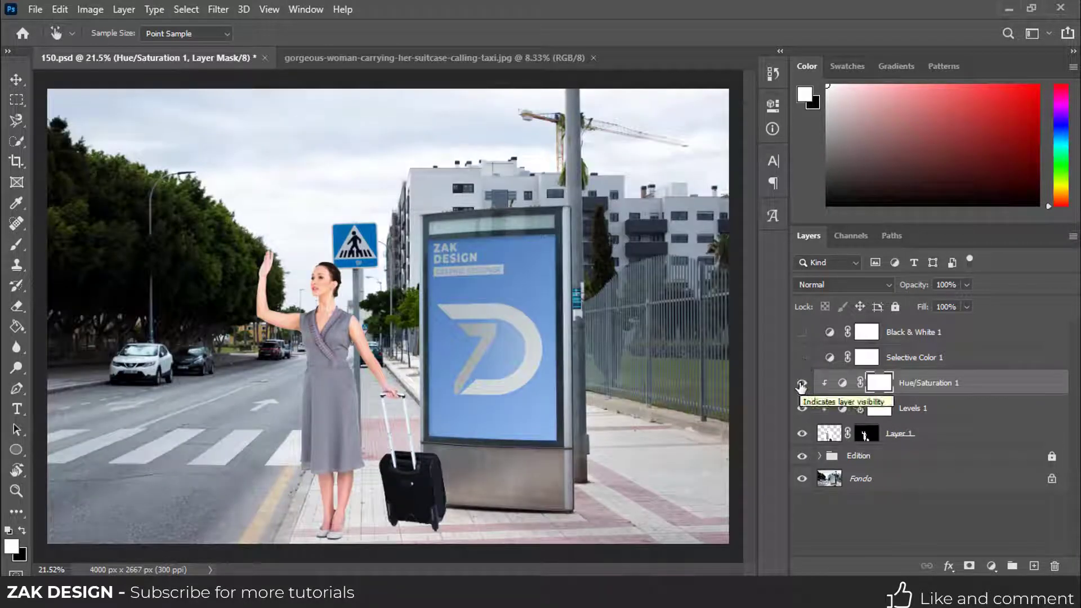
{"action": "left_click", "coordinate": [801, 384]}
{"action": "left_click", "coordinate": [802, 385]}
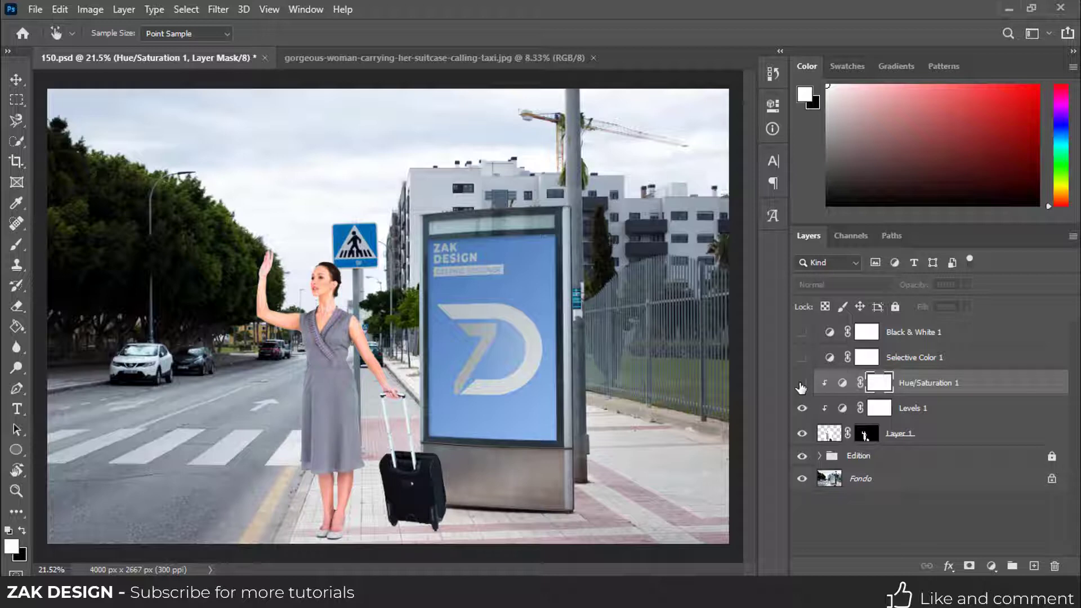
{"action": "left_click", "coordinate": [801, 386]}
{"action": "left_click", "coordinate": [802, 410]}
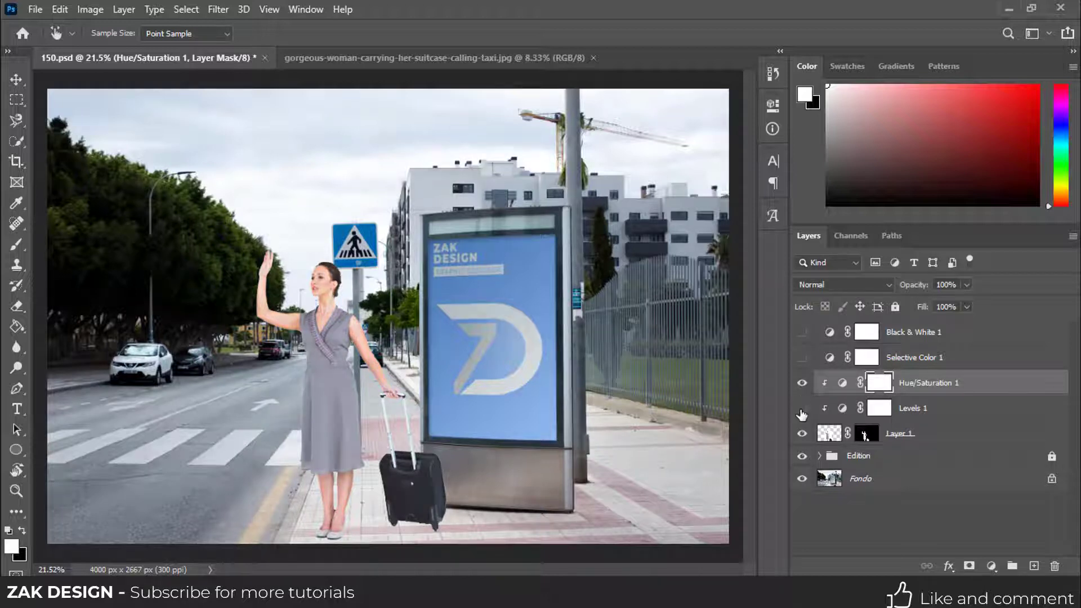
{"action": "left_click", "coordinate": [802, 410]}
{"action": "left_click", "coordinate": [801, 409]}
{"action": "left_click", "coordinate": [802, 409]}
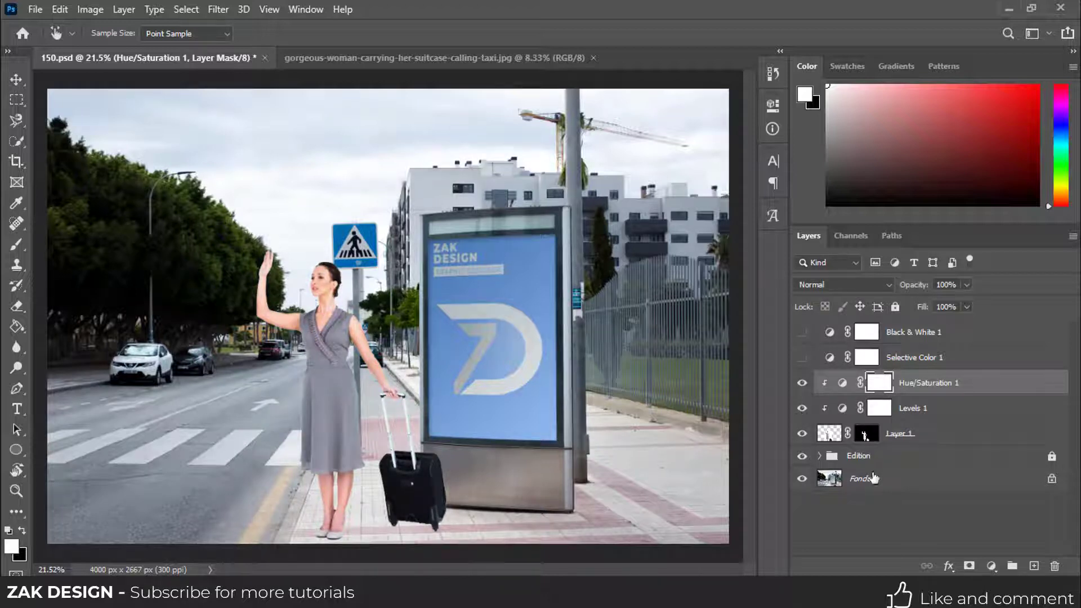
Create a new empty layer directly below Layer 1 and name it Shadow
{"action": "left_click", "coordinate": [926, 363]}
{"action": "key", "text": "v"}
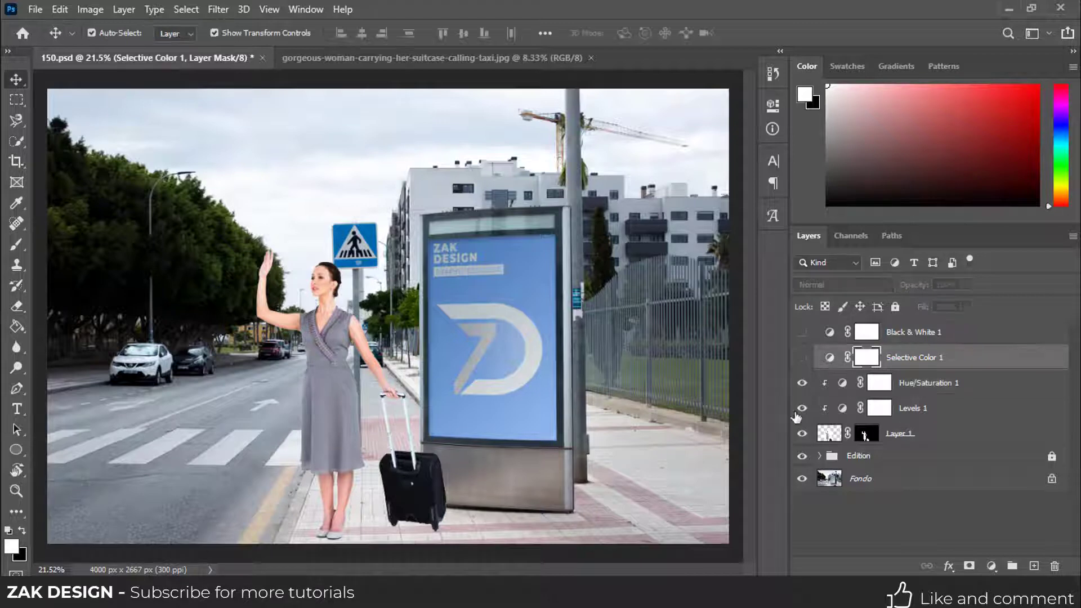
{"action": "left_click", "coordinate": [927, 437]}
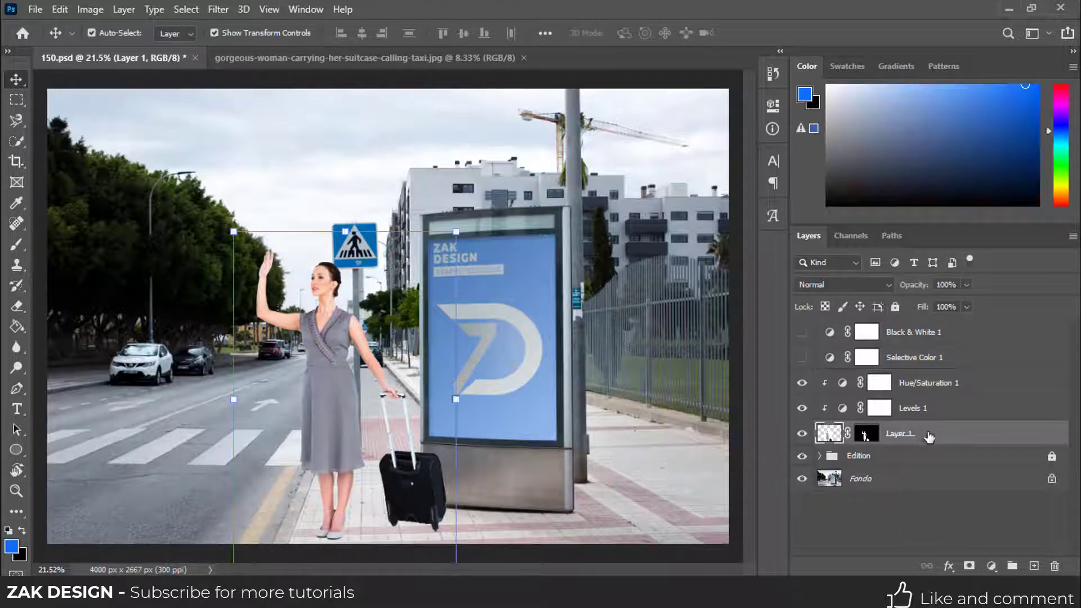
{"action": "left_click", "coordinate": [1034, 566], "text": "ctrl"}
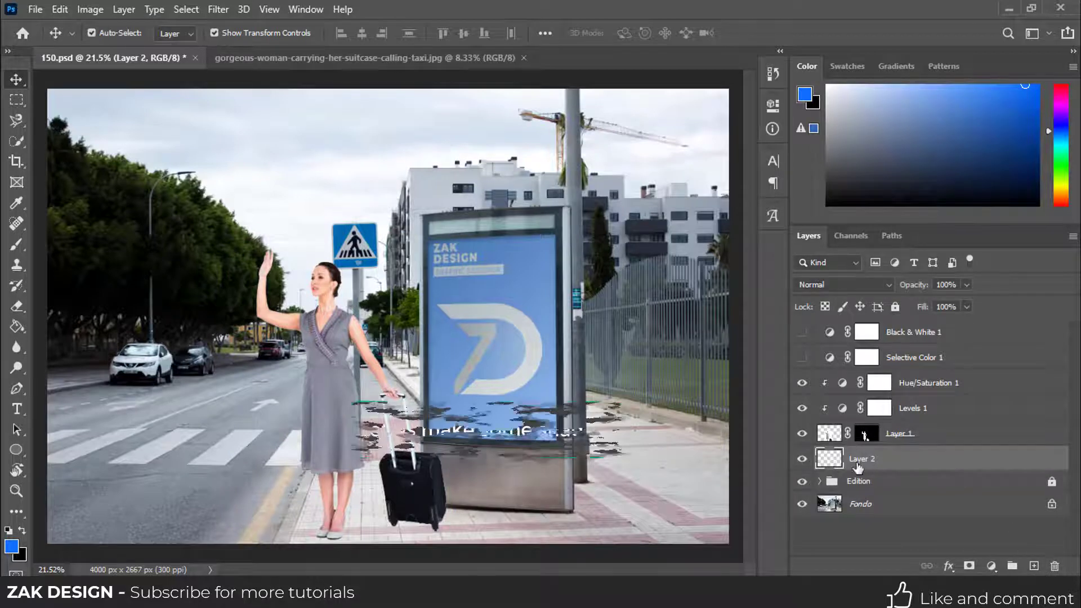
{"action": "double_click", "coordinate": [860, 458]}
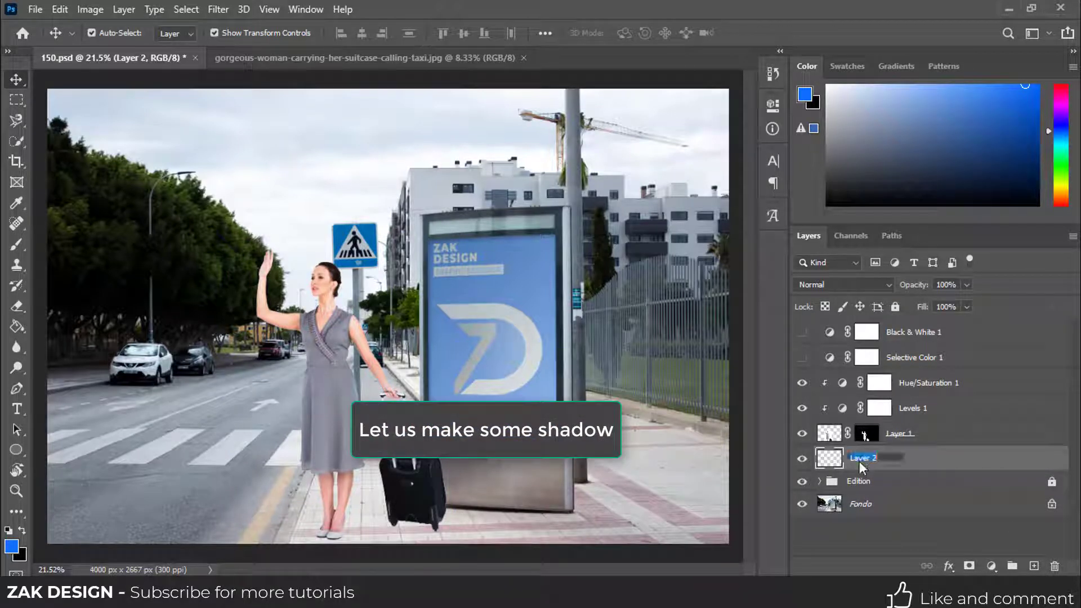
{"action": "type", "text": "Shado"}
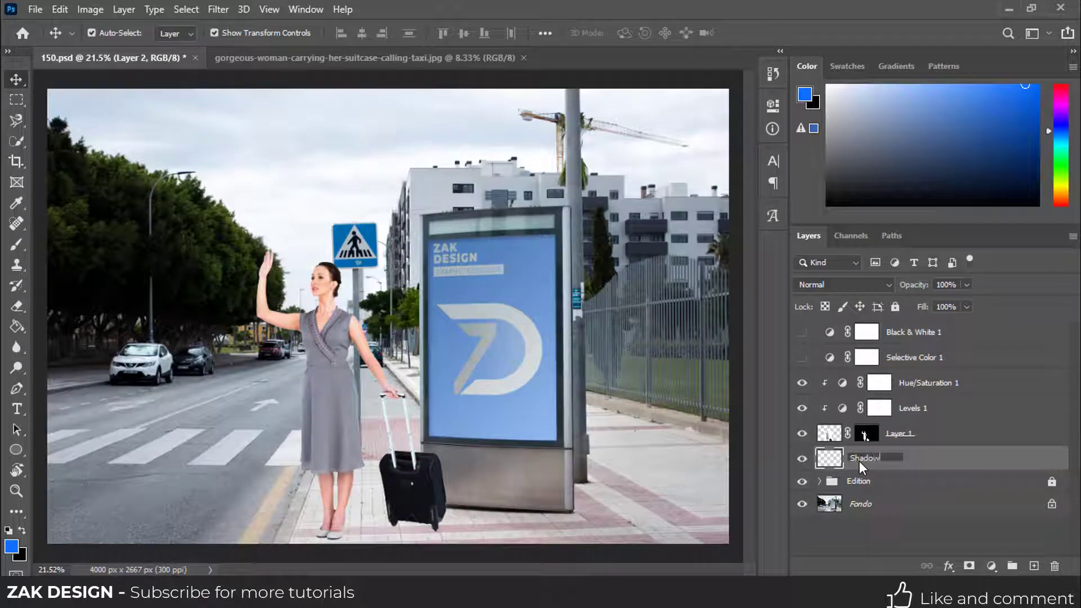
{"action": "type", "text": "w"}
{"action": "key", "text": "Return"}
Set up a soft black brush at 34% opacity with the Shadow layer active, undoing the test dab
{"action": "left_click", "coordinate": [340, 423]}
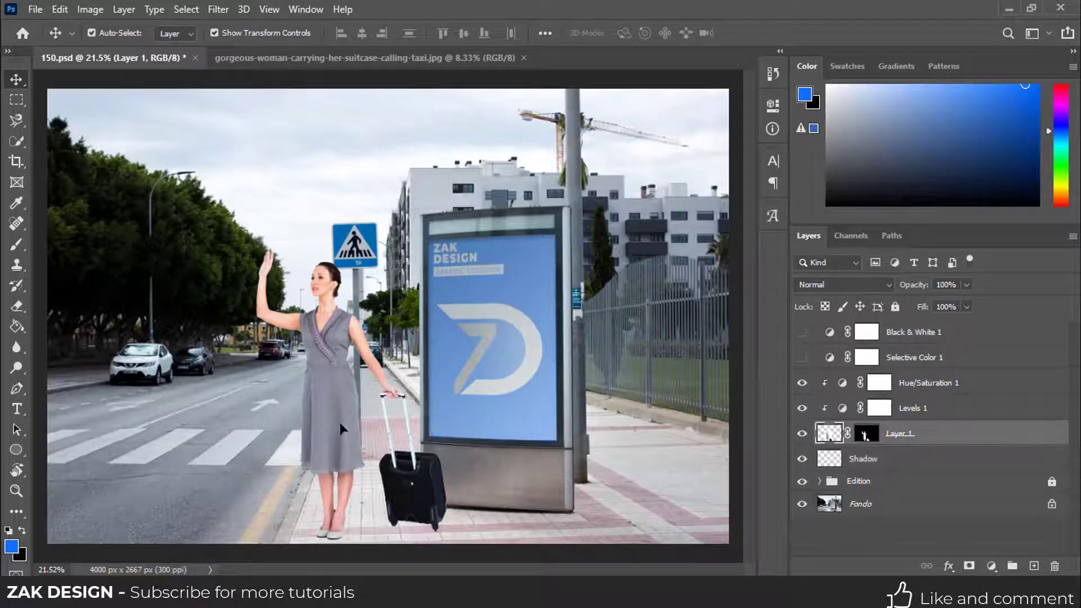
{"action": "left_click_drag", "start_coordinate": [339, 422], "coordinate": [328, 417]}
{"action": "scroll", "coordinate": [335, 427], "scroll_direction": "up", "scroll_amount": 4}
{"action": "left_click", "coordinate": [919, 450]}
{"action": "key", "text": "b"}
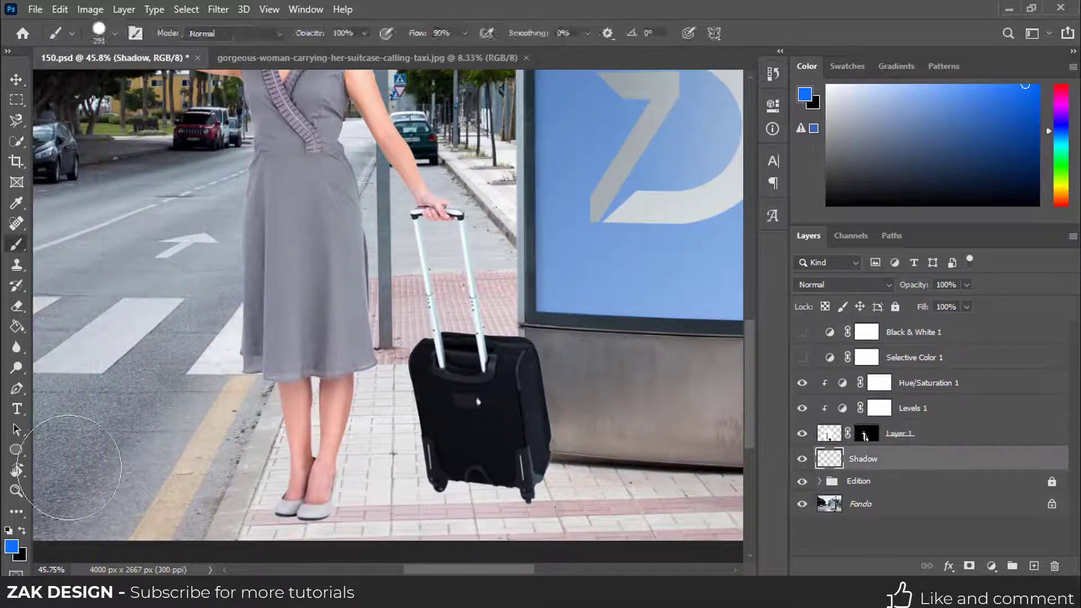
{"action": "left_click", "coordinate": [11, 546]}
{"action": "left_click", "coordinate": [666, 448]}
{"action": "left_click", "coordinate": [1019, 240]}
{"action": "left_click_drag", "start_coordinate": [364, 33], "coordinate": [318, 55]}
{"action": "left_click", "coordinate": [307, 485]}
{"action": "right_click", "coordinate": [255, 338]}
{"action": "key", "text": "ctrl+z"}
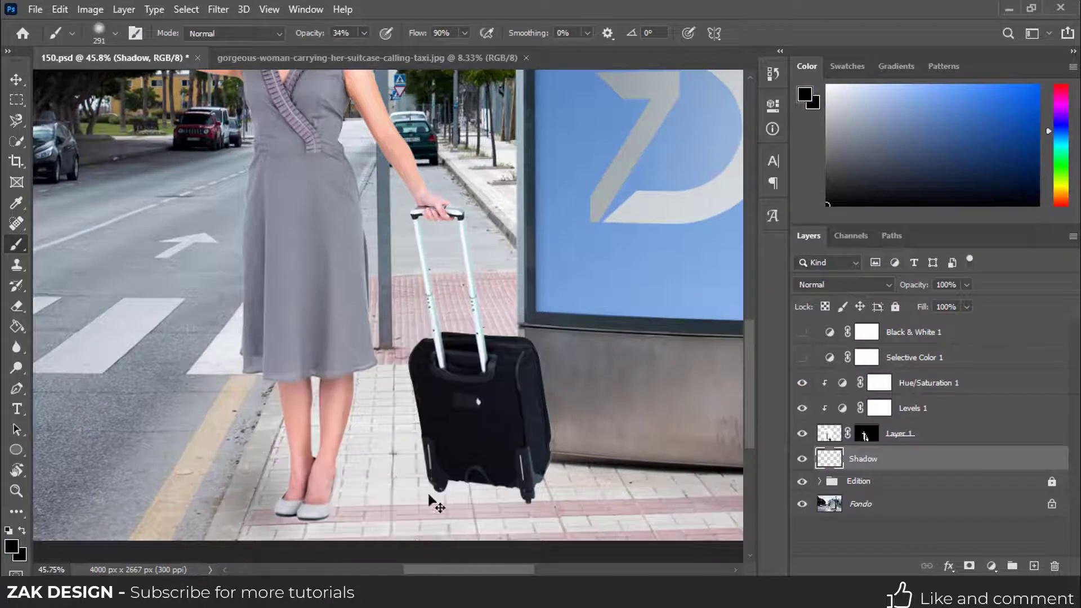
Paint a soft contact shadow on the pavement under the woman's shoes, adjusting the brush size as needed
{"action": "right_click", "coordinate": [320, 489], "text": "alt"}
{"action": "mouse_move", "coordinate": [322, 496]}
{"action": "left_mouse_down"}
{"action": "mouse_move", "coordinate": [295, 506]}
{"action": "mouse_move", "coordinate": [339, 514]}
{"action": "left_mouse_up"}
{"action": "right_click", "coordinate": [353, 513]}
{"action": "left_click_drag", "start_coordinate": [459, 347], "coordinate": [468, 346]}
{"action": "left_click_drag", "start_coordinate": [356, 512], "coordinate": [408, 512]}
Paint a contact shadow along the suitcase's lower edge and wheels with a 36 px brush
{"action": "scroll", "coordinate": [392, 478], "scroll_direction": "down", "scroll_amount": 4}
{"action": "right_click", "coordinate": [386, 479]}
{"action": "key", "text": "Return"}
{"action": "left_click_drag", "start_coordinate": [495, 346], "coordinate": [526, 345]}
{"action": "scroll", "coordinate": [439, 472], "scroll_direction": "up", "scroll_amount": 10}
{"action": "right_click", "coordinate": [438, 479]}
{"action": "key", "text": "Return"}
{"action": "mouse_move", "coordinate": [348, 521]}
{"action": "left_mouse_down"}
{"action": "mouse_move", "coordinate": [480, 510]}
{"action": "mouse_move", "coordinate": [376, 515]}
{"action": "mouse_move", "coordinate": [507, 518]}
{"action": "mouse_move", "coordinate": [528, 539]}
{"action": "left_mouse_up"}
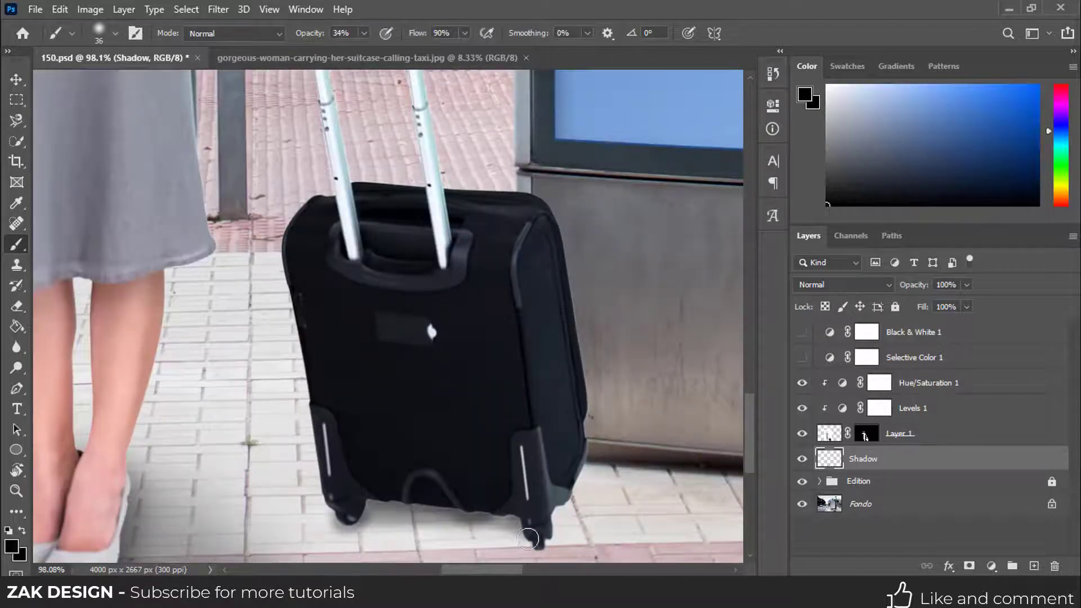
Enlarge the brush to about 124 px and paint a broader soft shadow on the ground around the suitcase
{"action": "right_click", "coordinate": [588, 518]}
{"action": "left_click_drag", "start_coordinate": [708, 357], "coordinate": [728, 357]}
{"action": "left_click_drag", "start_coordinate": [602, 506], "coordinate": [531, 514]}
{"action": "scroll", "coordinate": [595, 371], "scroll_direction": "down", "scroll_amount": 3}
{"action": "left_click_drag", "start_coordinate": [498, 390], "coordinate": [449, 386]}
{"action": "scroll", "coordinate": [321, 393], "scroll_direction": "down", "scroll_amount": 6}
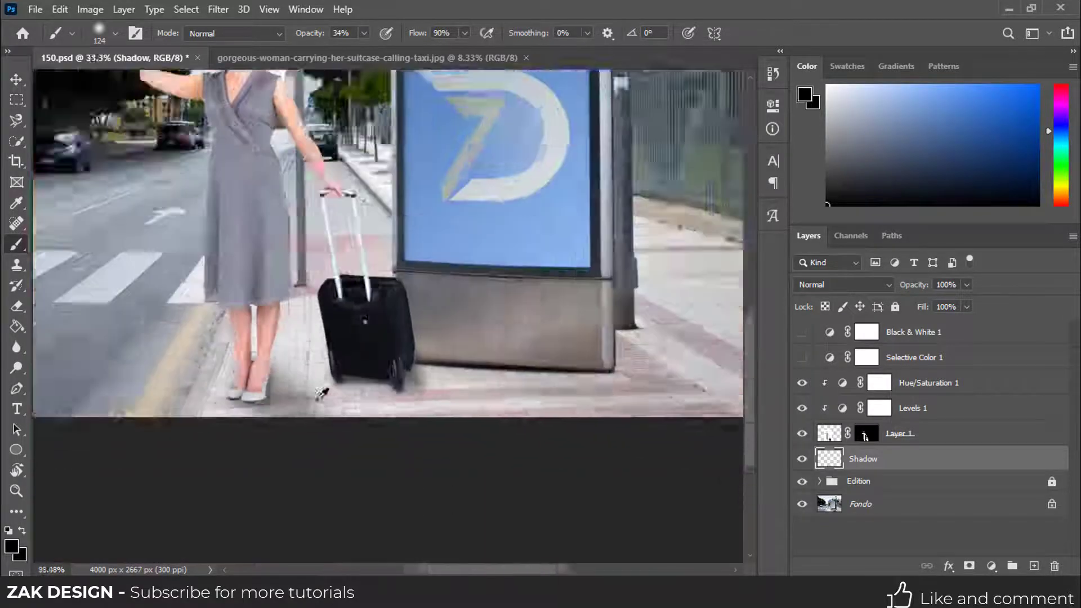
{"action": "scroll", "coordinate": [321, 392], "scroll_direction": "down", "scroll_amount": 3}
Start Sky Replacement on the Fondo layer and expand the Blue Skies presets
{"action": "key", "text": "alt+comma"}
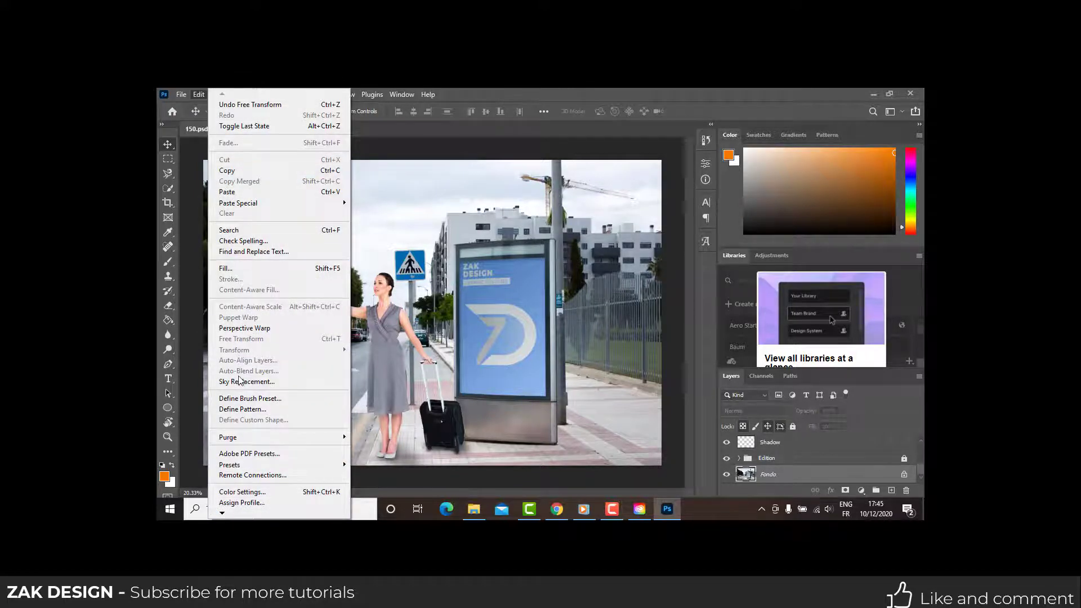
{"action": "left_click", "coordinate": [242, 381]}
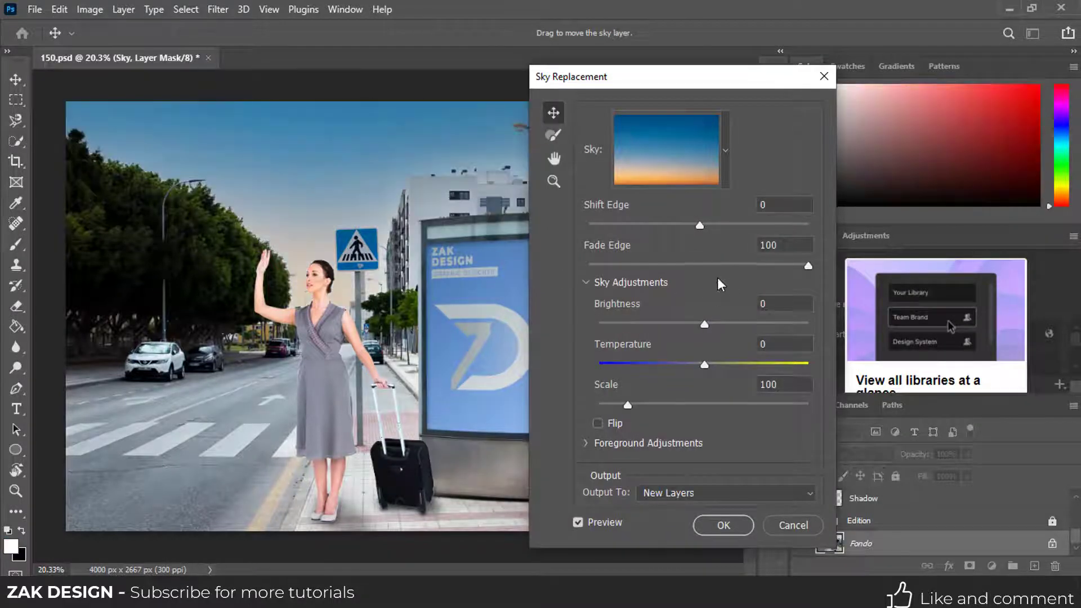
{"action": "left_click_drag", "start_coordinate": [658, 85], "coordinate": [703, 95]}
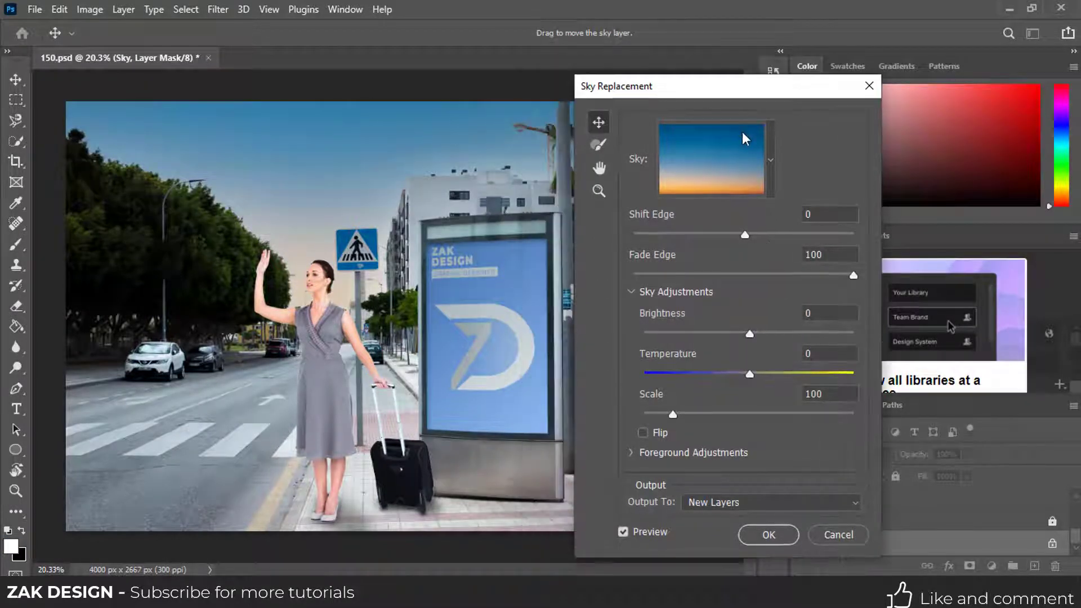
{"action": "left_click", "coordinate": [769, 147]}
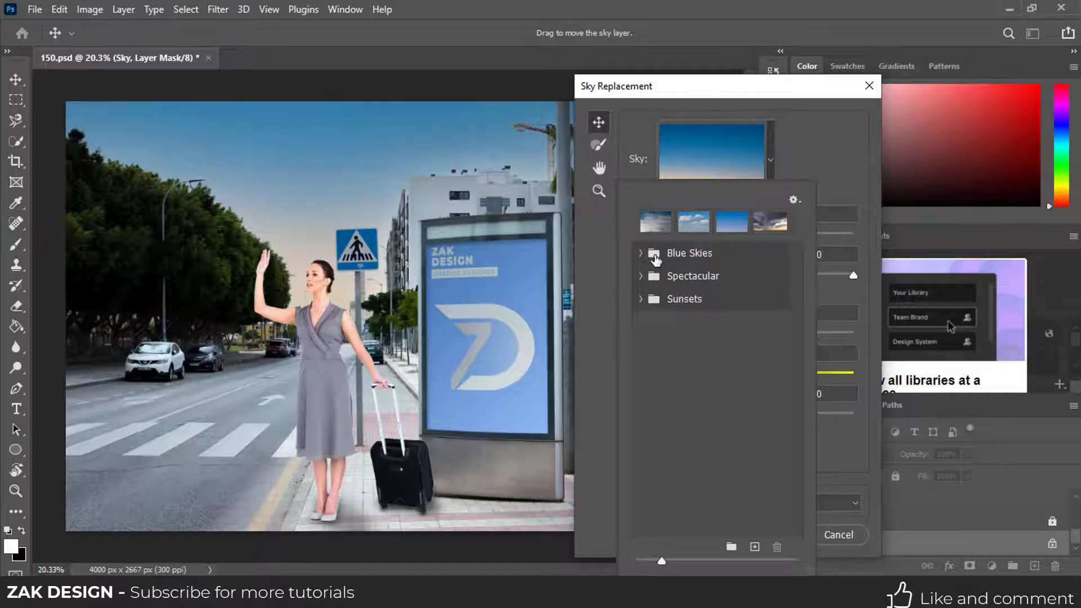
{"action": "left_click", "coordinate": [641, 253]}
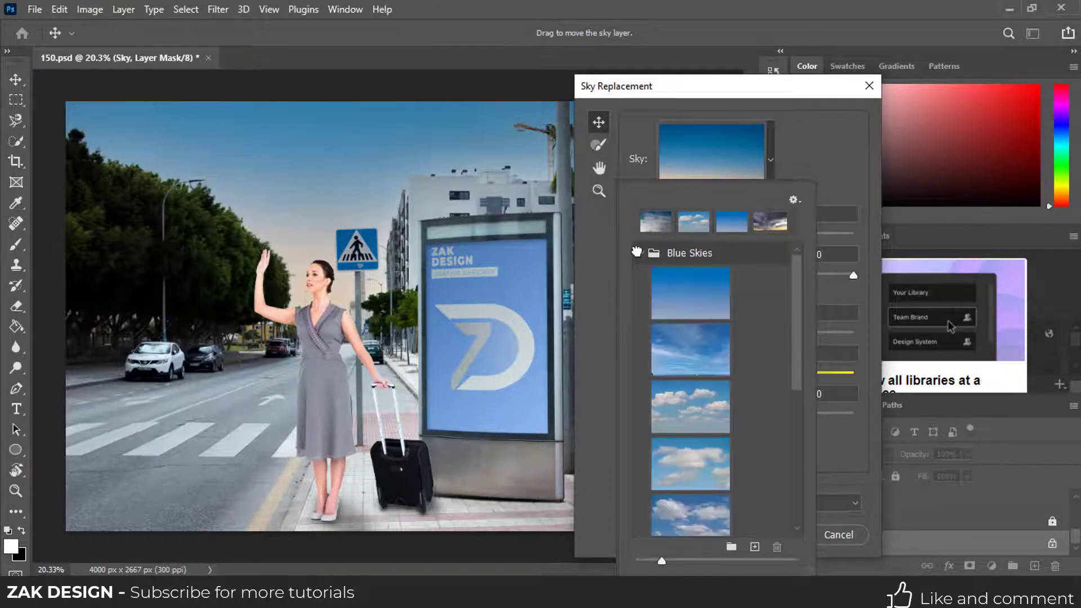
Preview several cloudy Blue Skies presets on the photo, including BlueSky002 and BlueSky005
{"action": "left_click", "coordinate": [701, 404]}
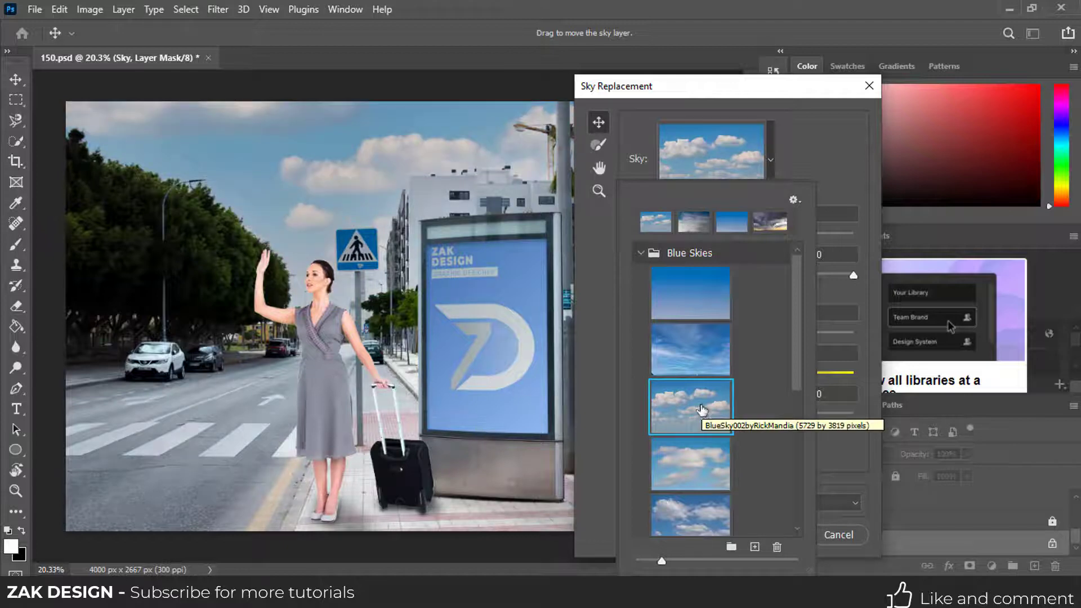
{"action": "left_click", "coordinate": [691, 456]}
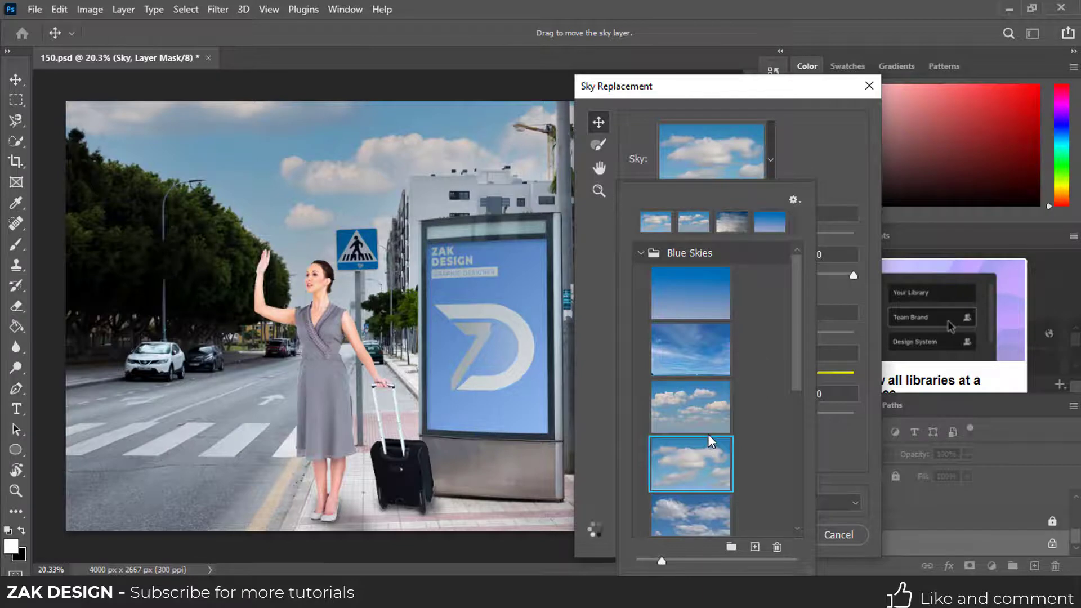
{"action": "scroll", "coordinate": [711, 439], "scroll_direction": "down", "scroll_amount": 1}
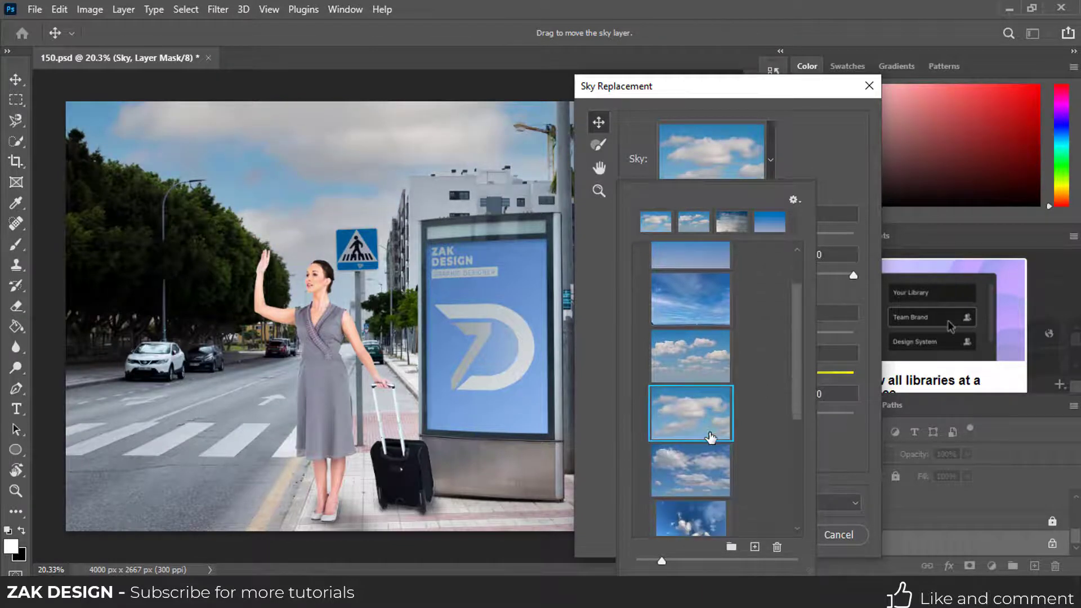
{"action": "scroll", "coordinate": [706, 447], "scroll_direction": "down", "scroll_amount": 1}
{"action": "left_click", "coordinate": [694, 465]}
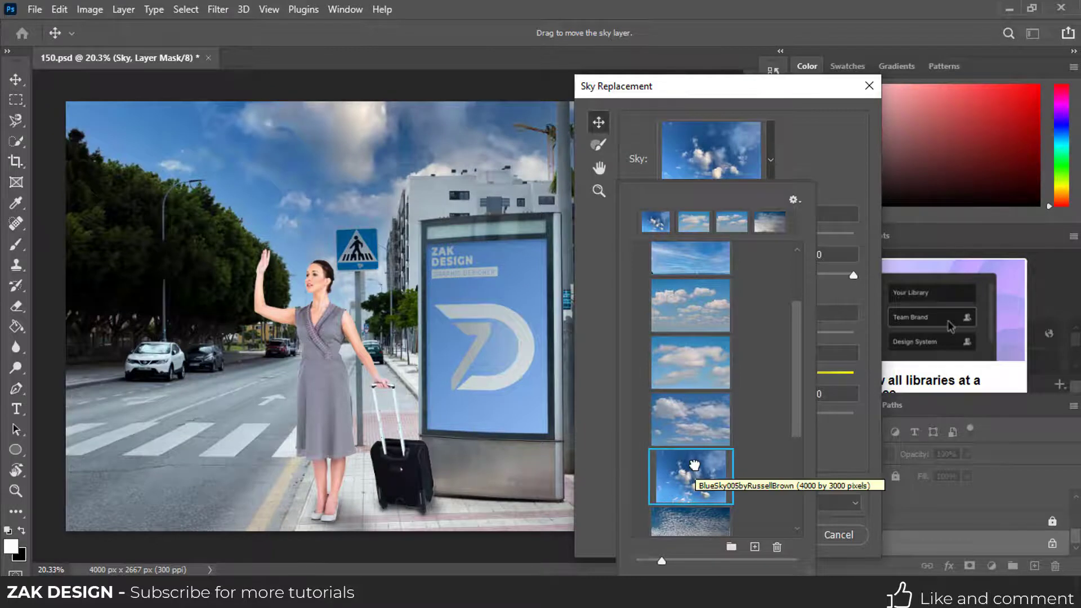
Choose the Blue Skies preset with small rippled clouds over a pale horizon as the replacement sky
{"action": "scroll", "coordinate": [695, 456], "scroll_direction": "down", "scroll_amount": 3}
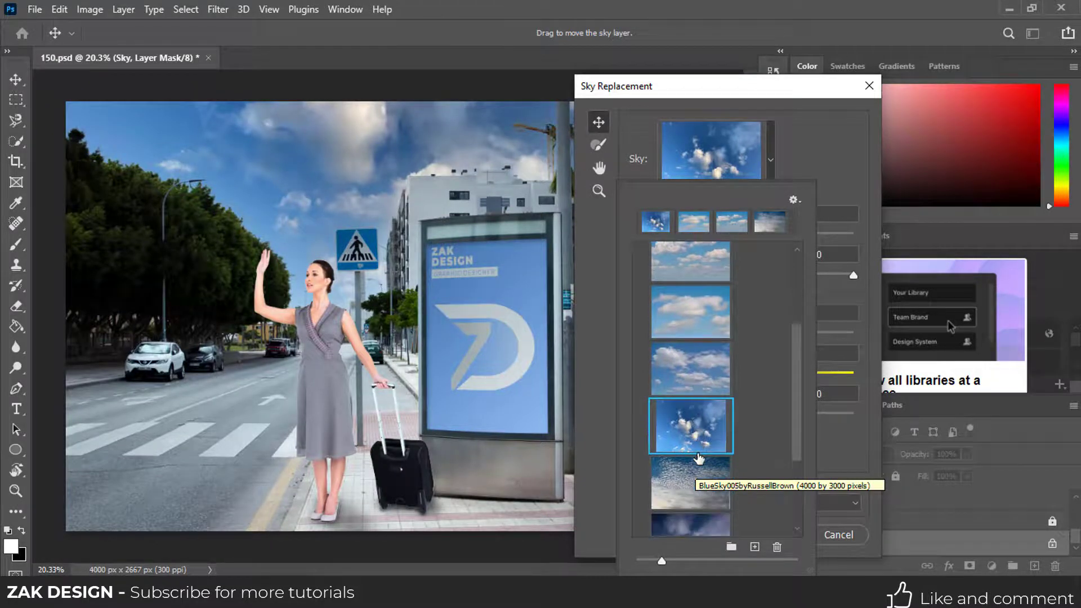
{"action": "left_click", "coordinate": [696, 443]}
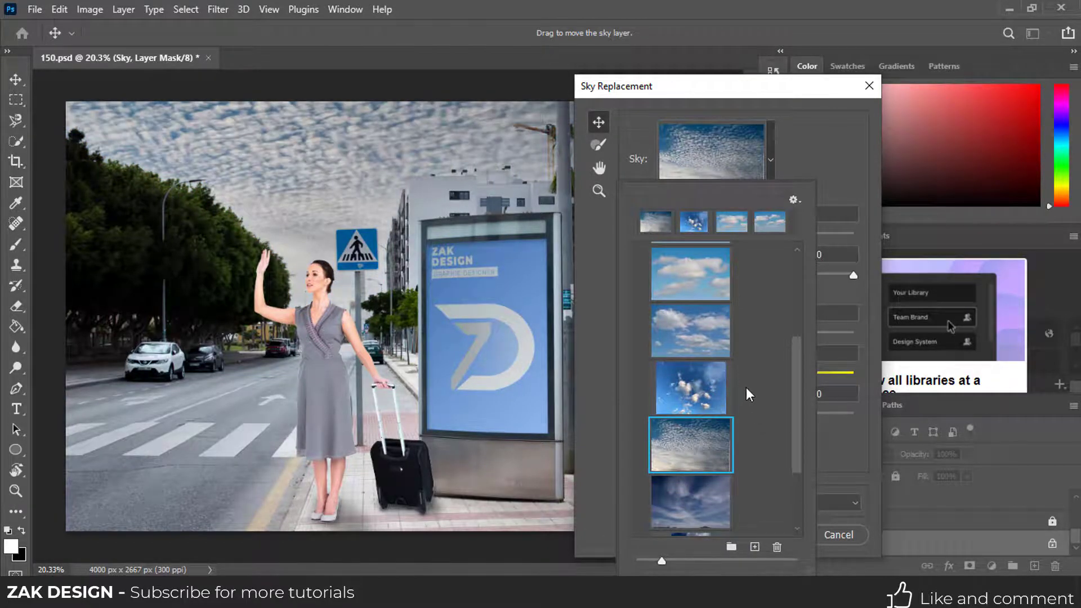
{"action": "scroll", "coordinate": [754, 374], "scroll_direction": "up", "scroll_amount": 2}
{"action": "scroll", "coordinate": [776, 358], "scroll_direction": "up", "scroll_amount": 2}
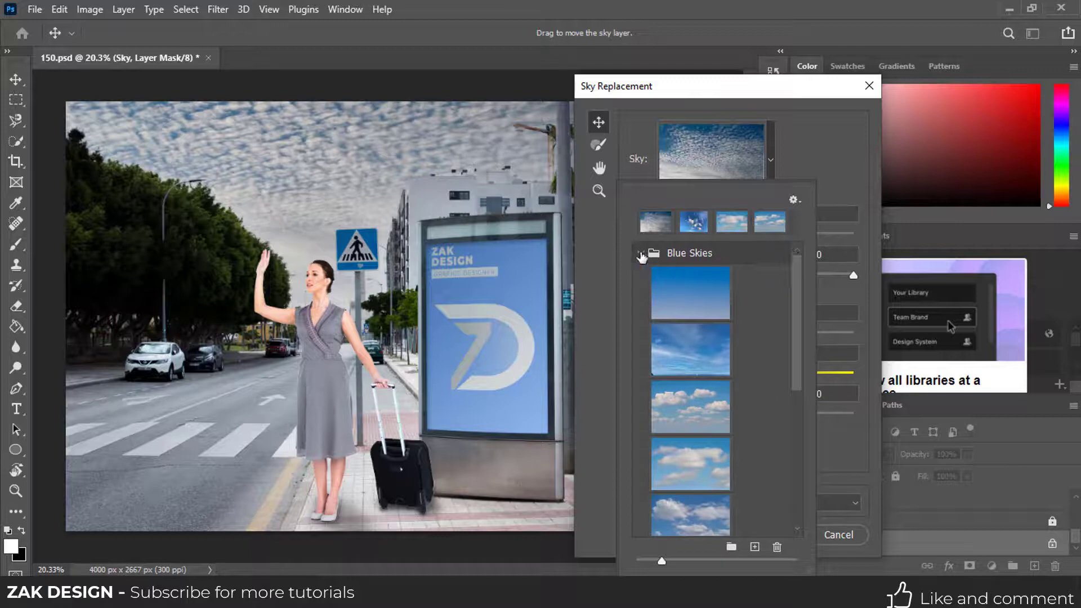
{"action": "left_click", "coordinate": [641, 254]}
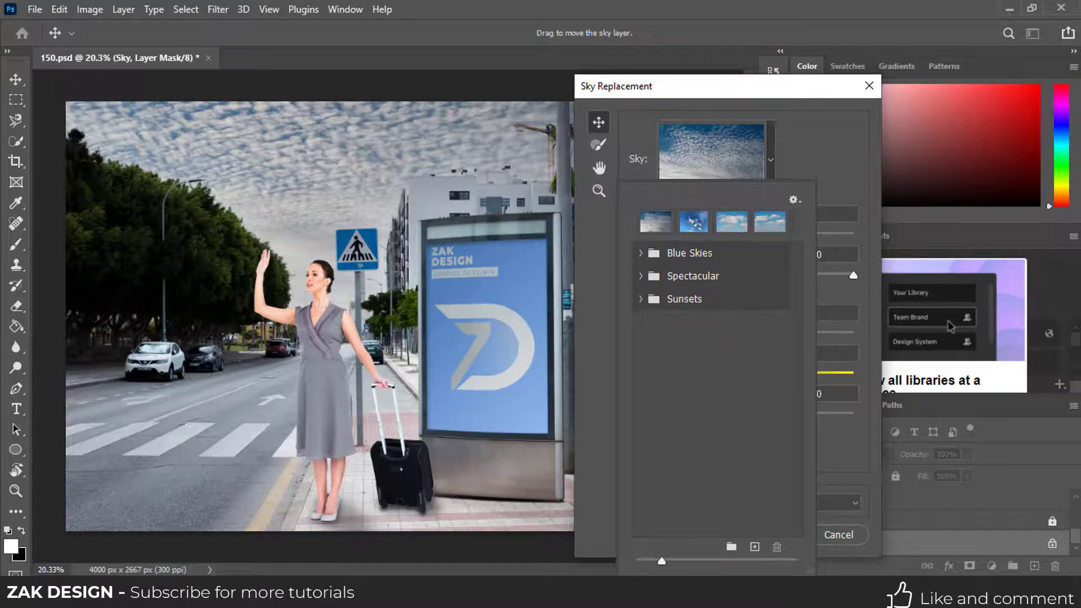
{"action": "left_click", "coordinate": [862, 424]}
Set the sky's Temperature to -50 and Brightness to 22, and apply the replacement as new layers
{"action": "left_click_drag", "start_coordinate": [747, 371], "coordinate": [696, 372]}
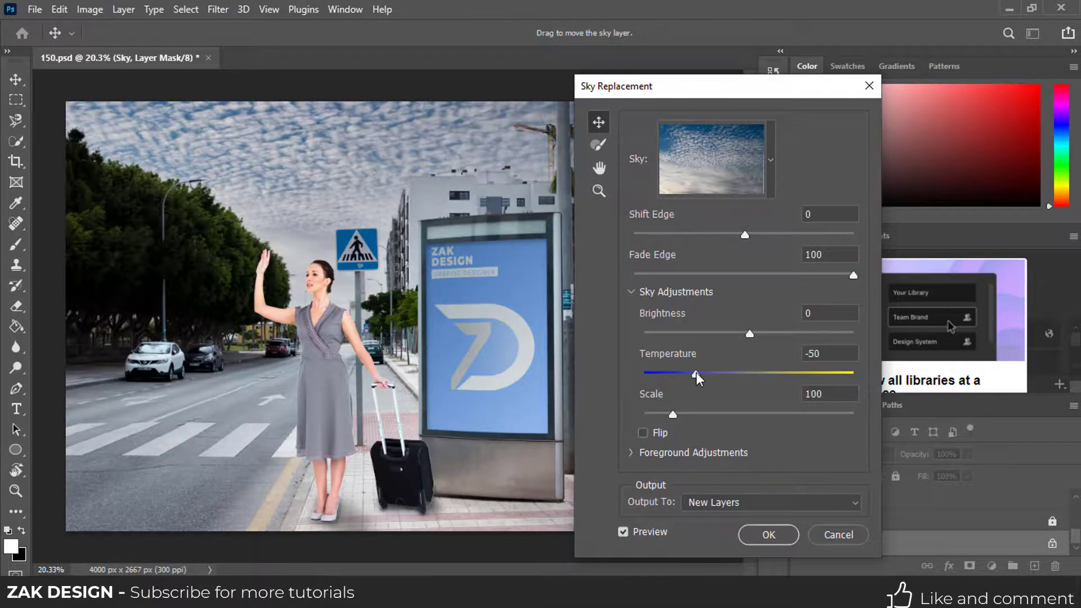
{"action": "left_click_drag", "start_coordinate": [748, 334], "coordinate": [770, 332]}
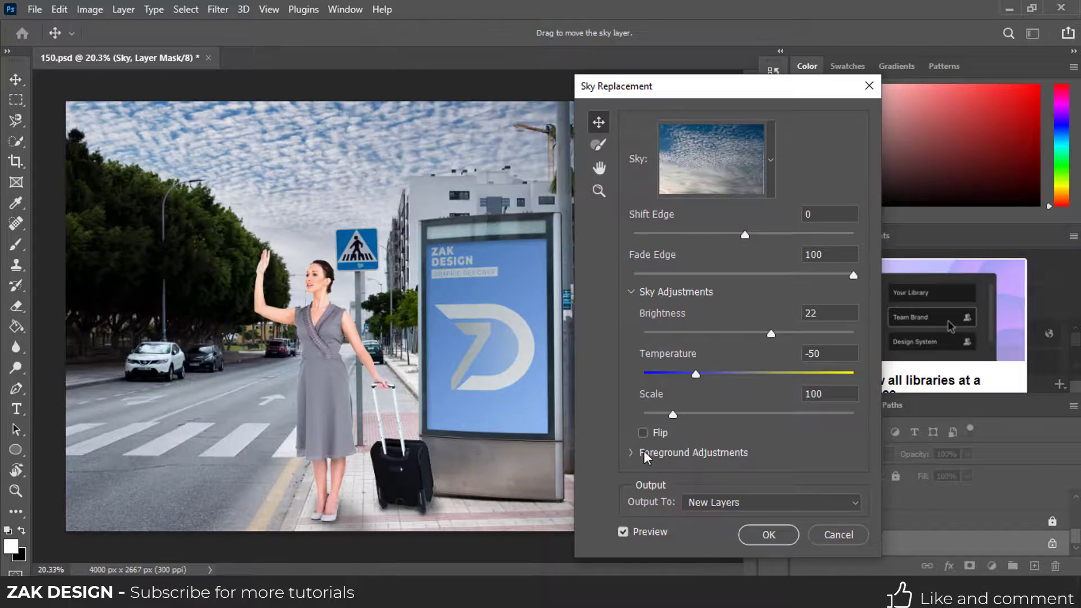
{"action": "left_click", "coordinate": [768, 535]}
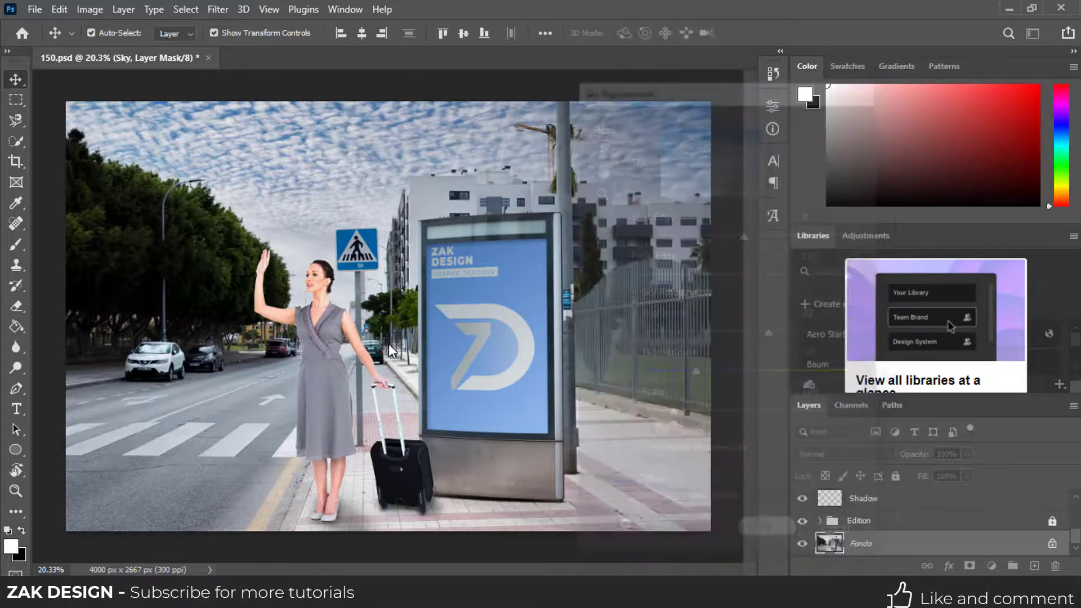